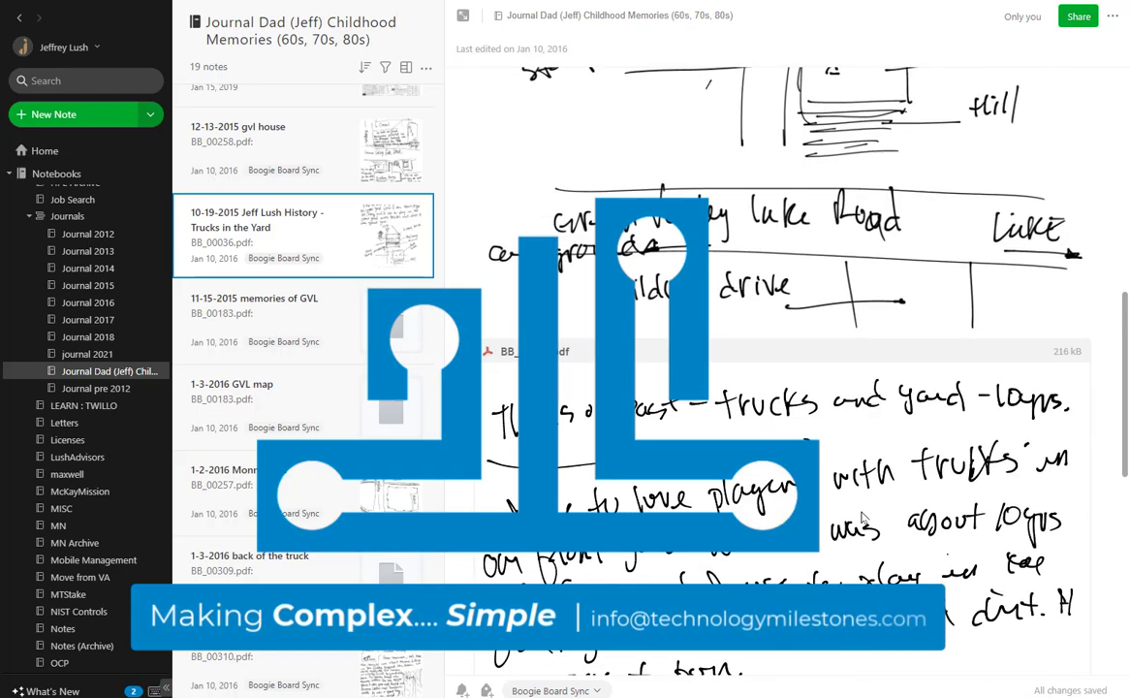
View the 12-13-2015 gvl house note and the 10-19-2015 Trucks in the Yard note
scroll(861, 519, "up", 6)
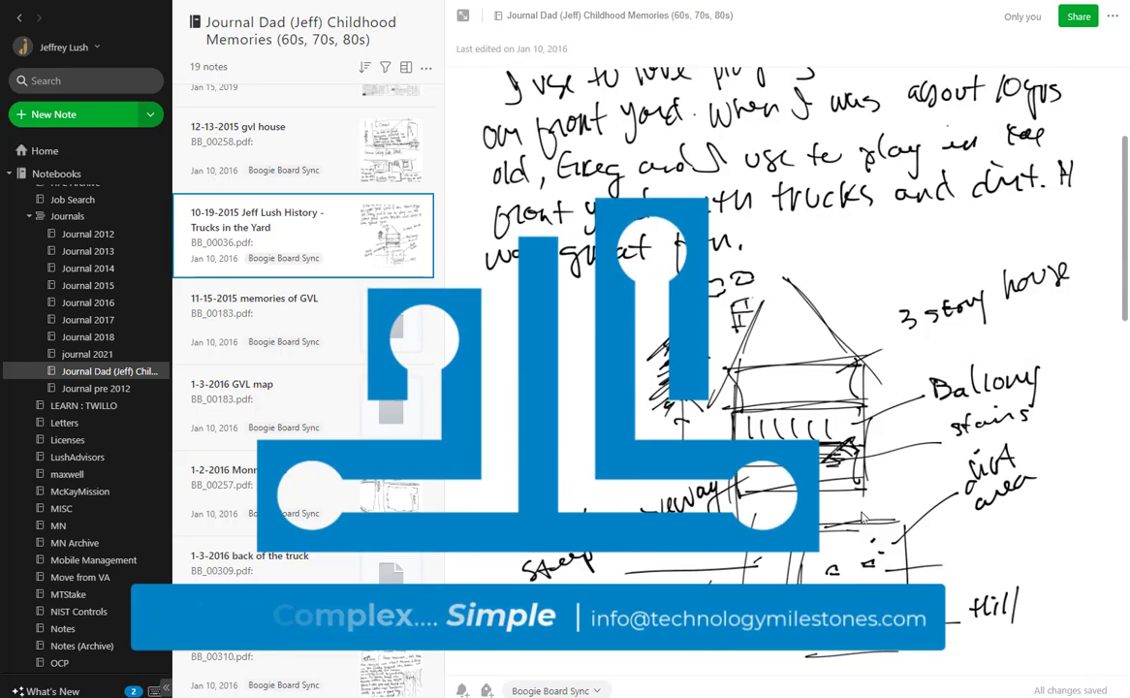
left_click(289, 171)
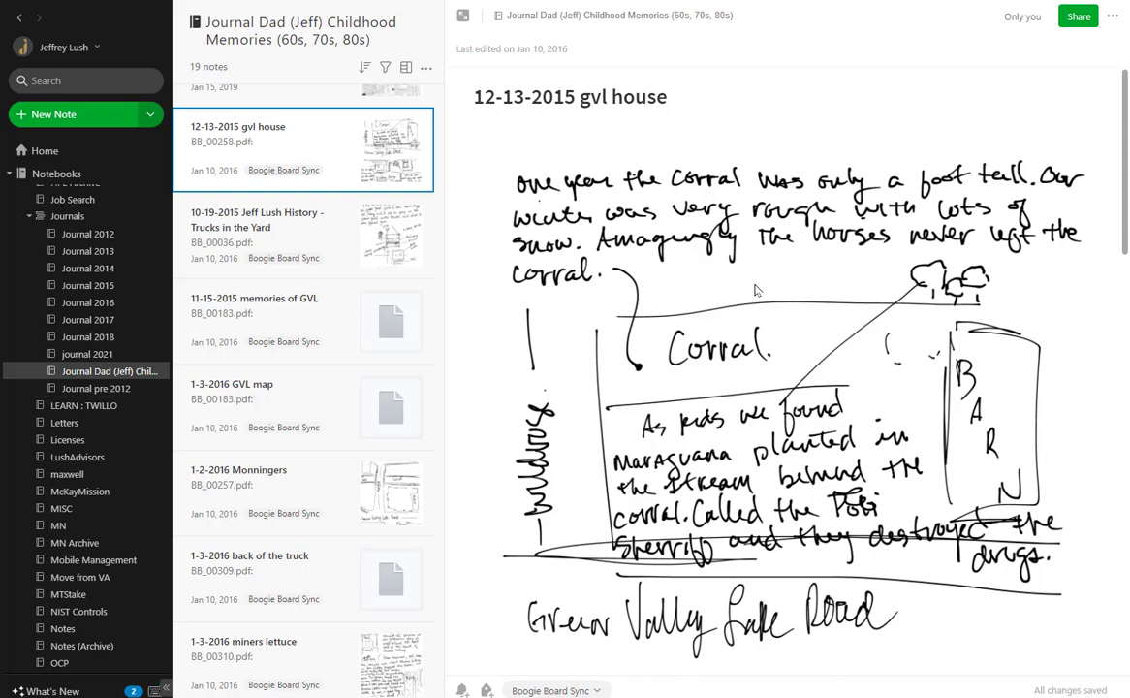
left_click(257, 228)
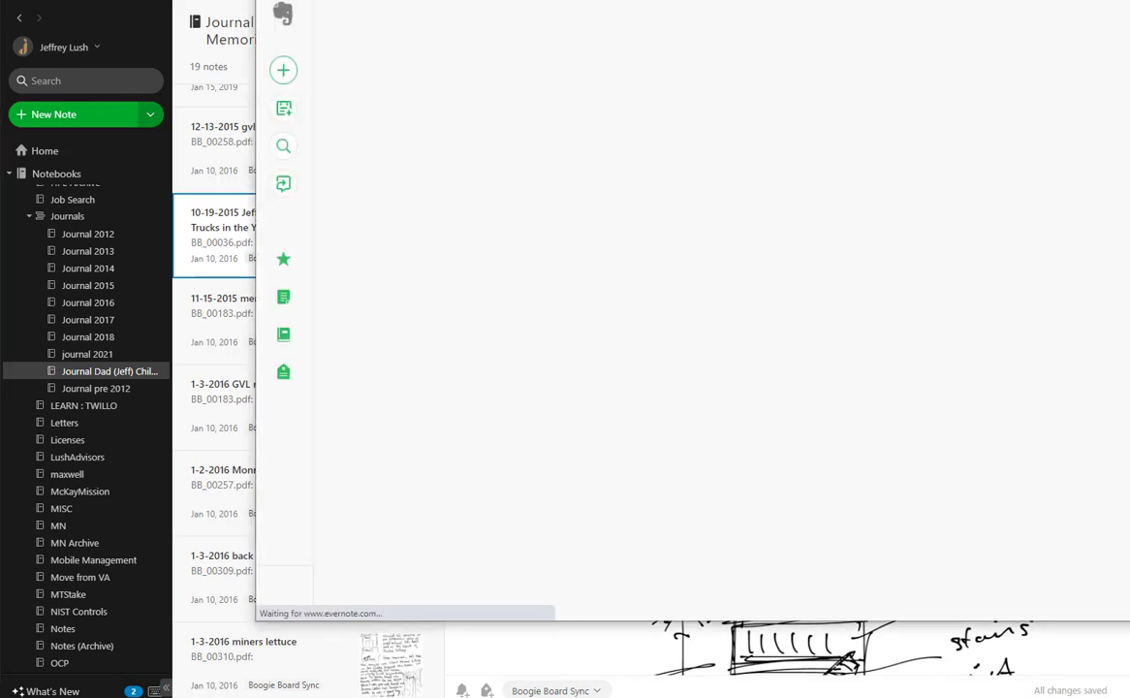
Switch to the Evernote Web window and move it fully into view
left_click_drag(466, 0, 1129, 10)
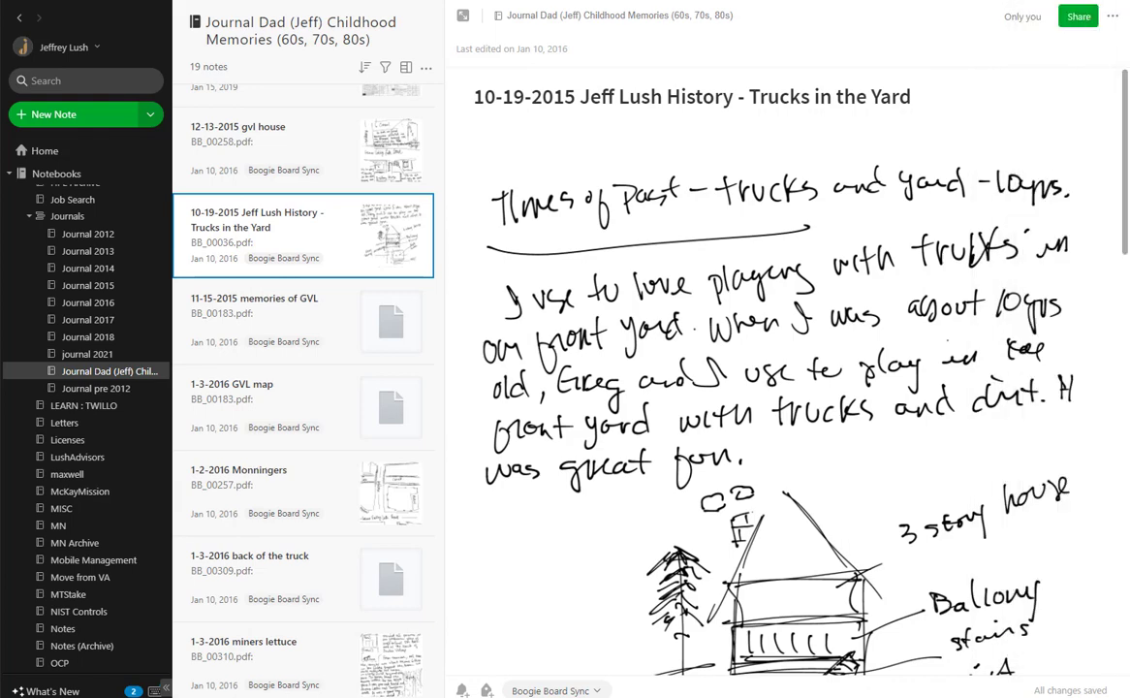
left_click_drag(1129, 29, 1129, 56)
left_click_drag(1128, 57, 607, 52)
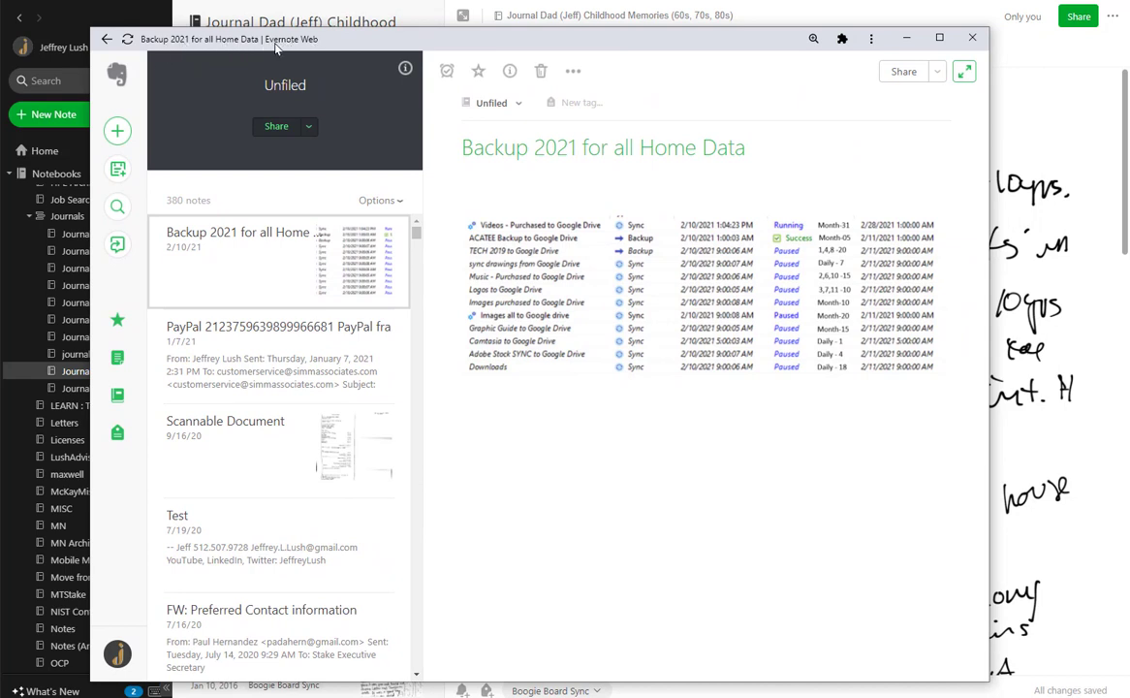
Switch between the Backup 2021 for all Home Data note and the PayPal note, and minimise the Evernote Web window
left_click(267, 270)
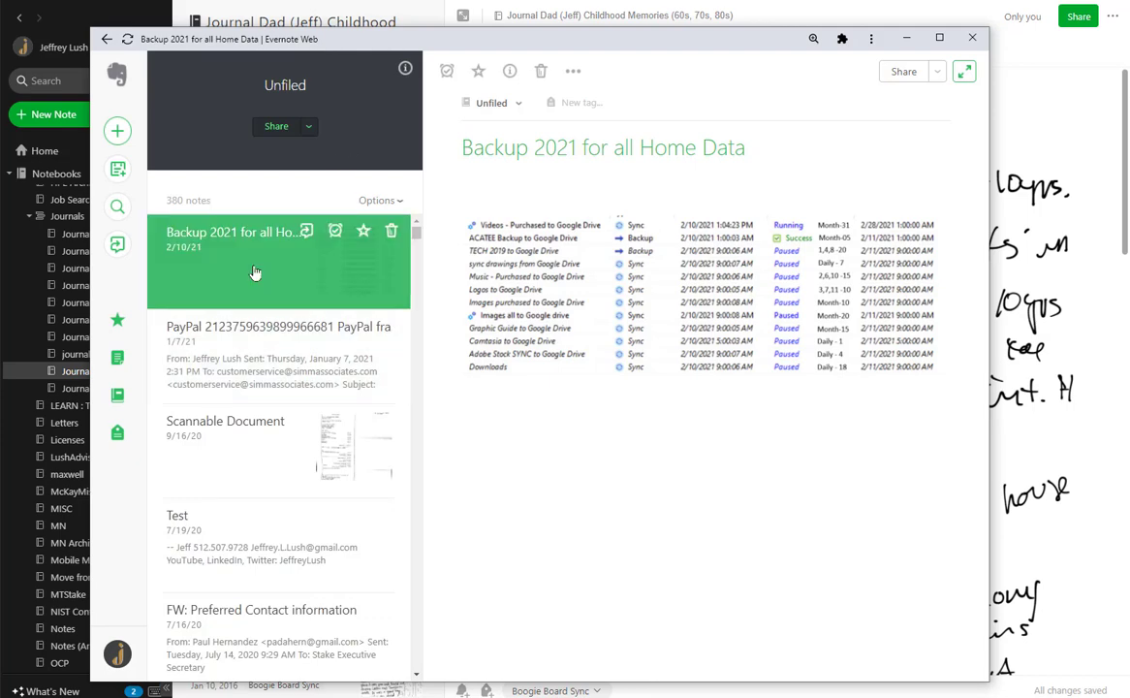
left_click(262, 334)
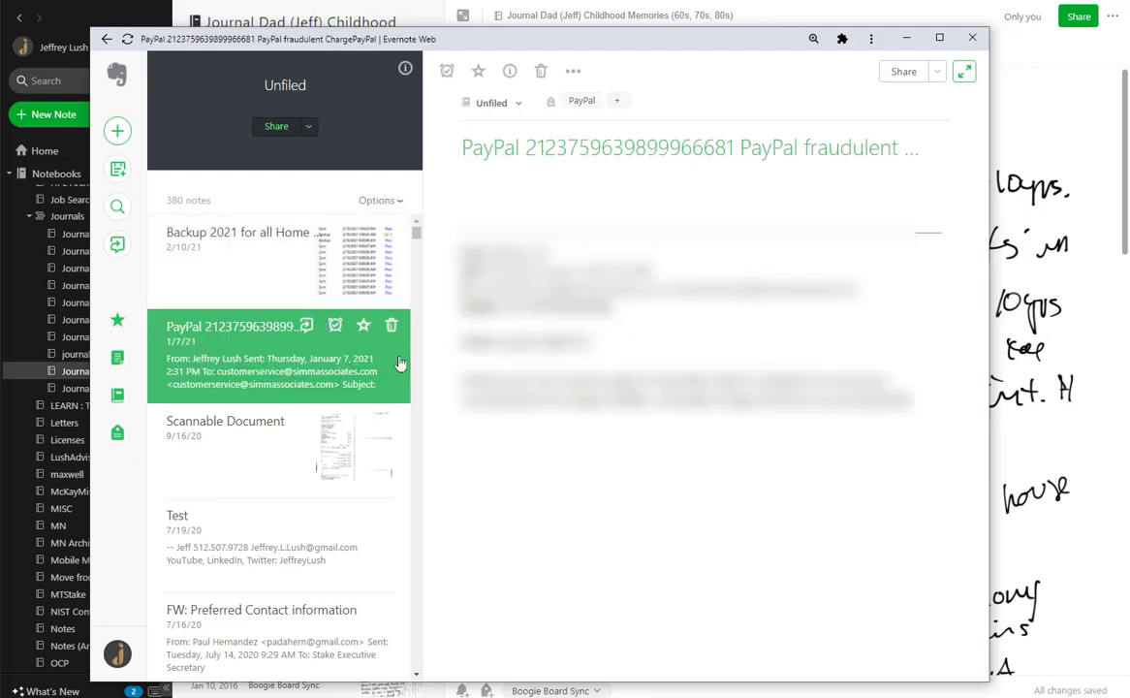
left_click(223, 278)
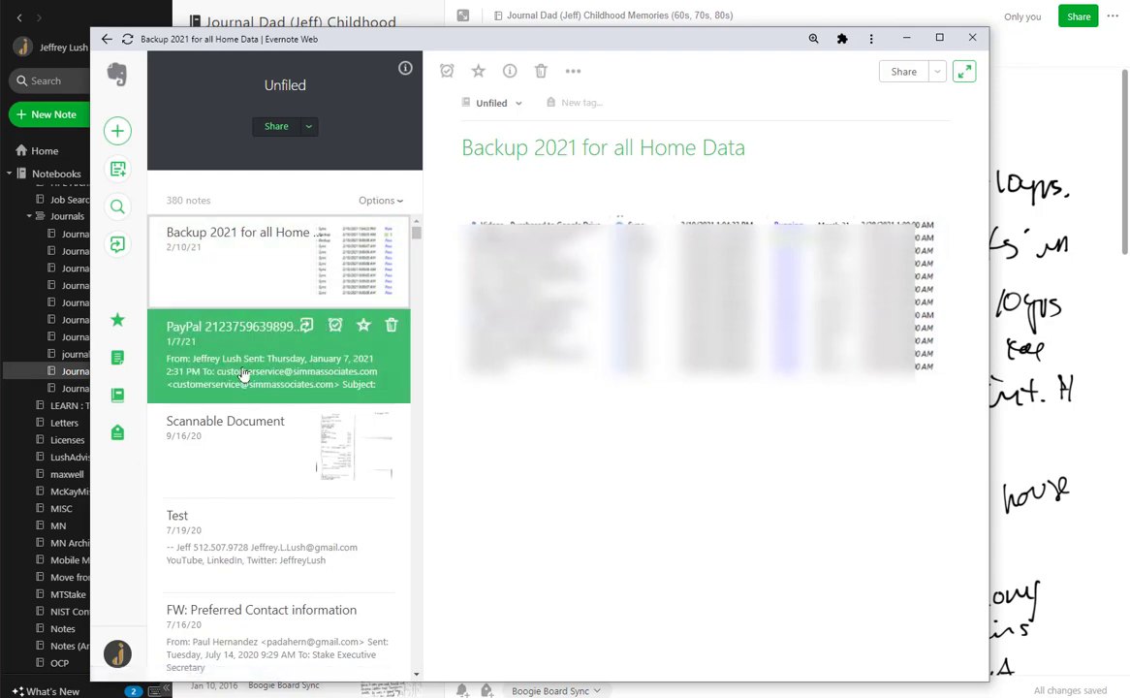
left_click(240, 330)
left_click(235, 280)
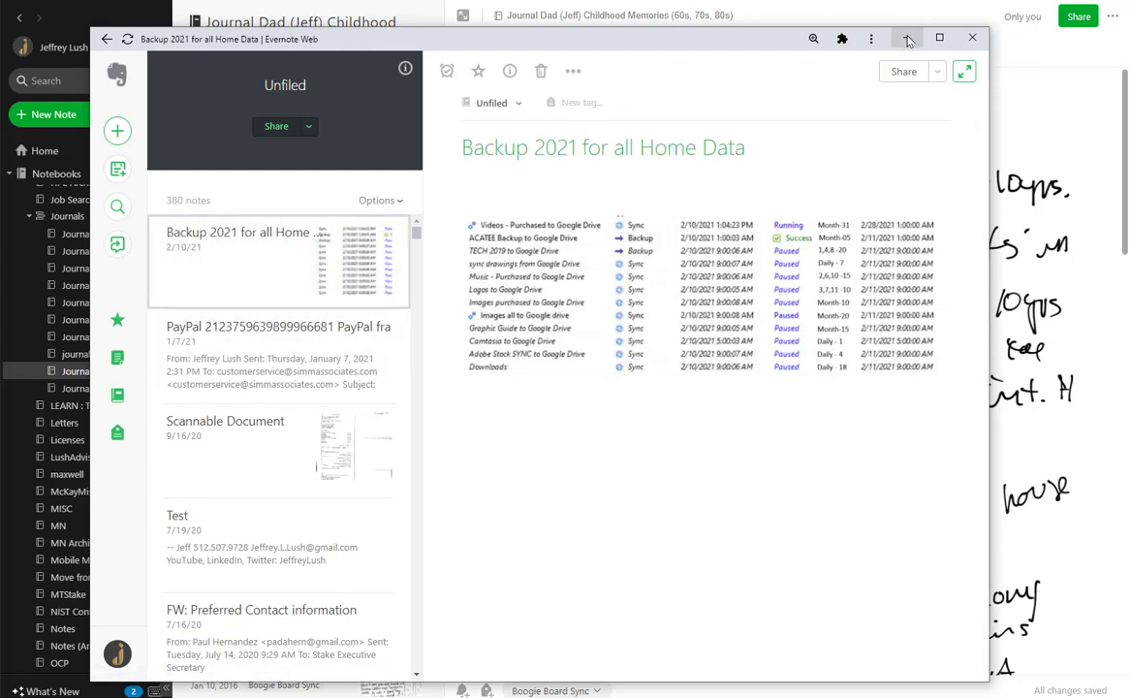
left_click_drag(668, 41, 0, 41)
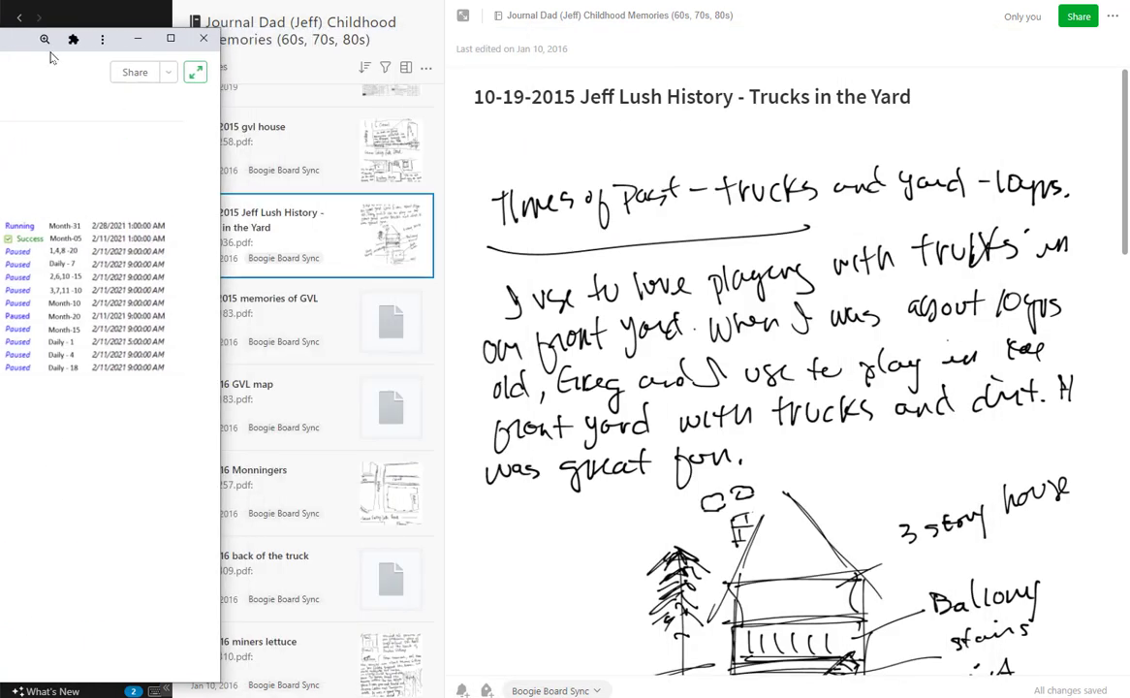
left_click(134, 39)
Try selecting the 11-15-2015 memories of GVL note together with the Trucks in the Yard note, and clear the selection
left_click(250, 291, "ctrl")
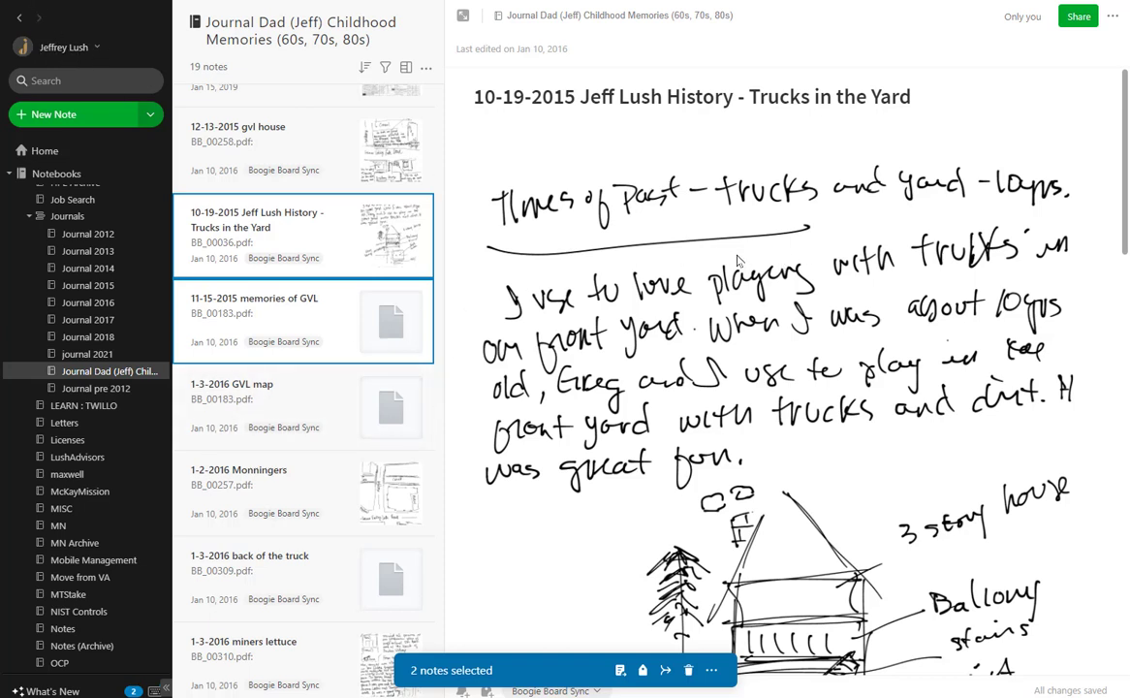
left_click(751, 281)
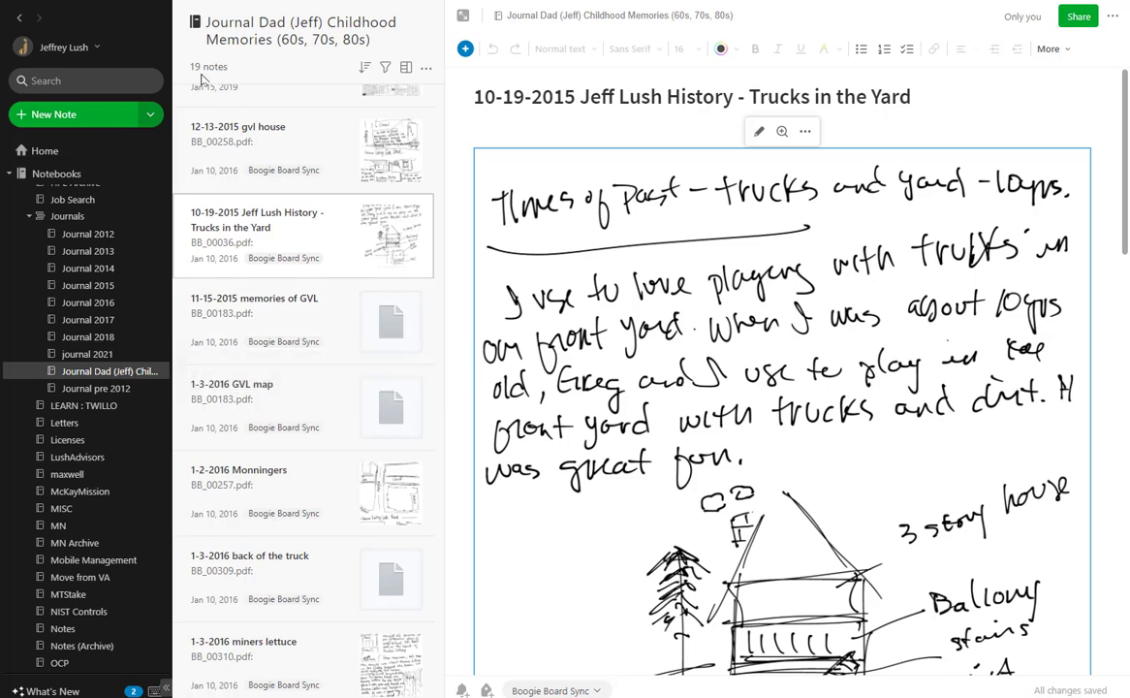
Look at the Journal 2012 notebook, and return to the Childhood Memories notebook to browse its note list
left_click(103, 241)
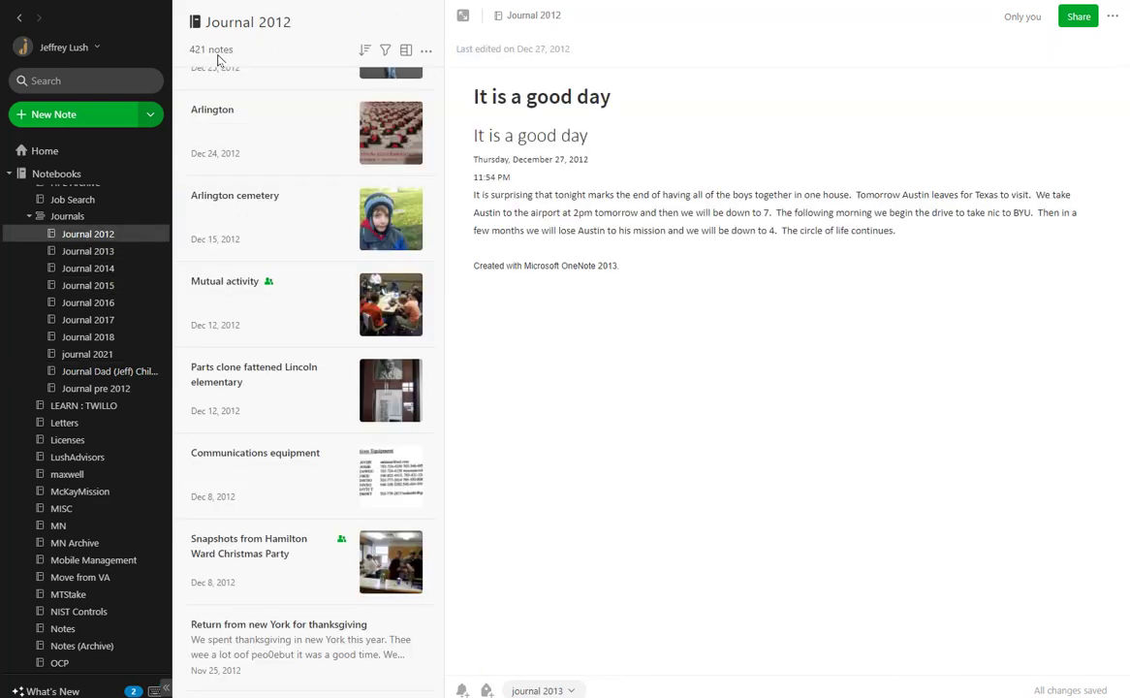
left_click(103, 374)
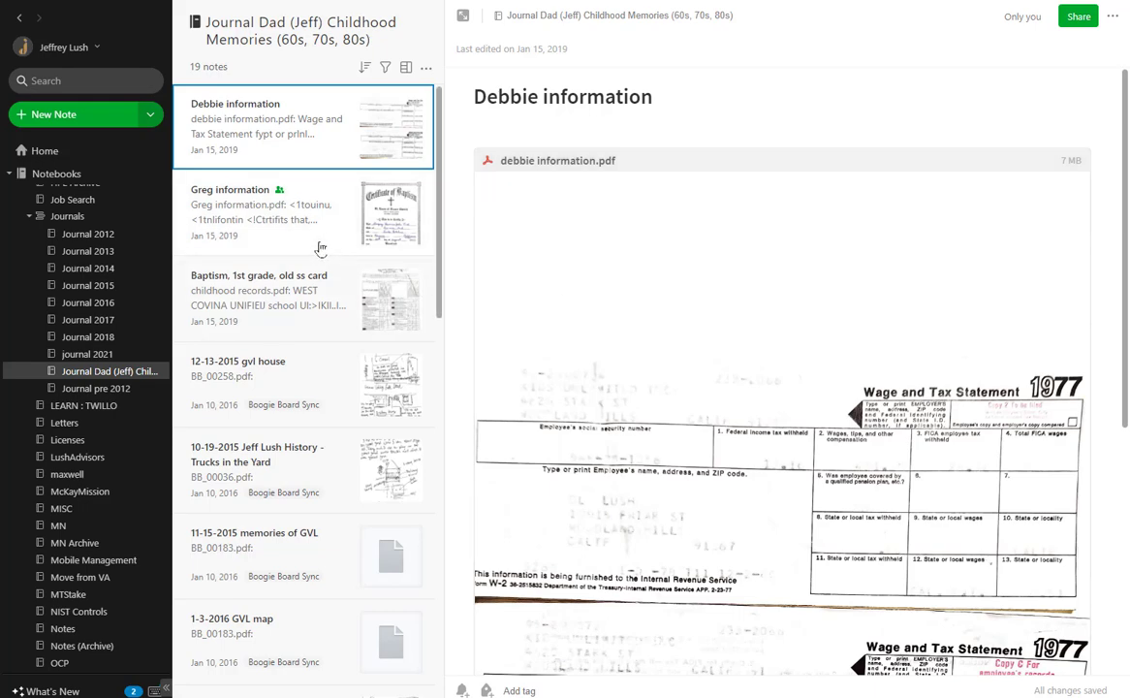
scroll(318, 244, "down", 6)
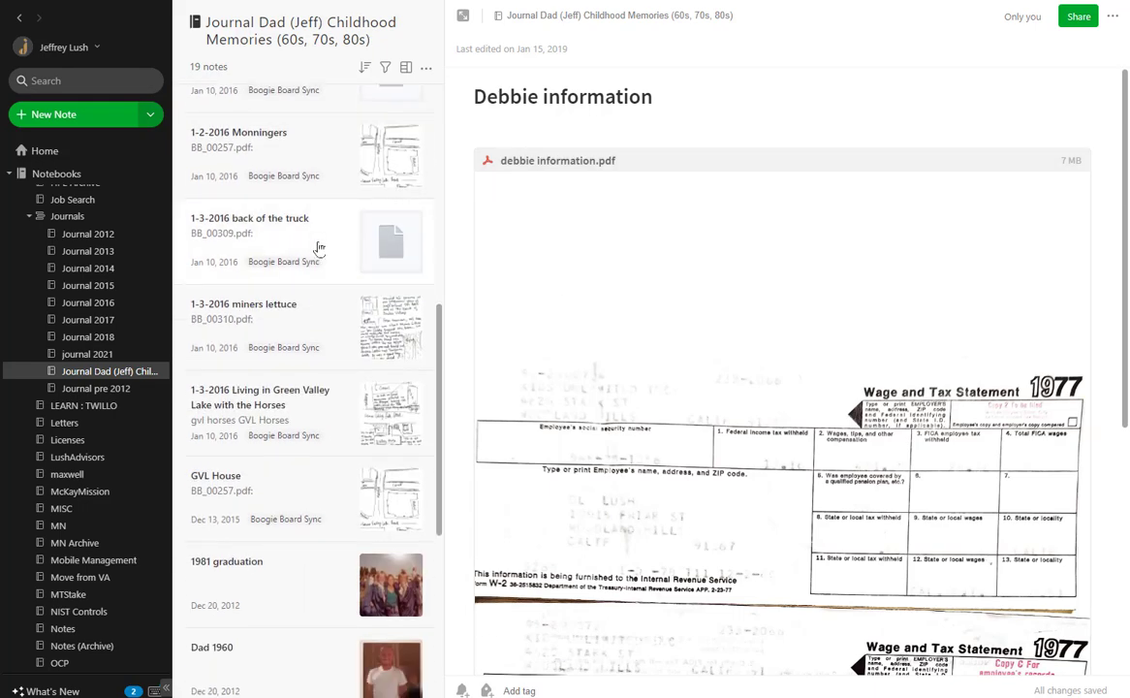
scroll(306, 219, "up", 2)
scroll(306, 219, "up", 1)
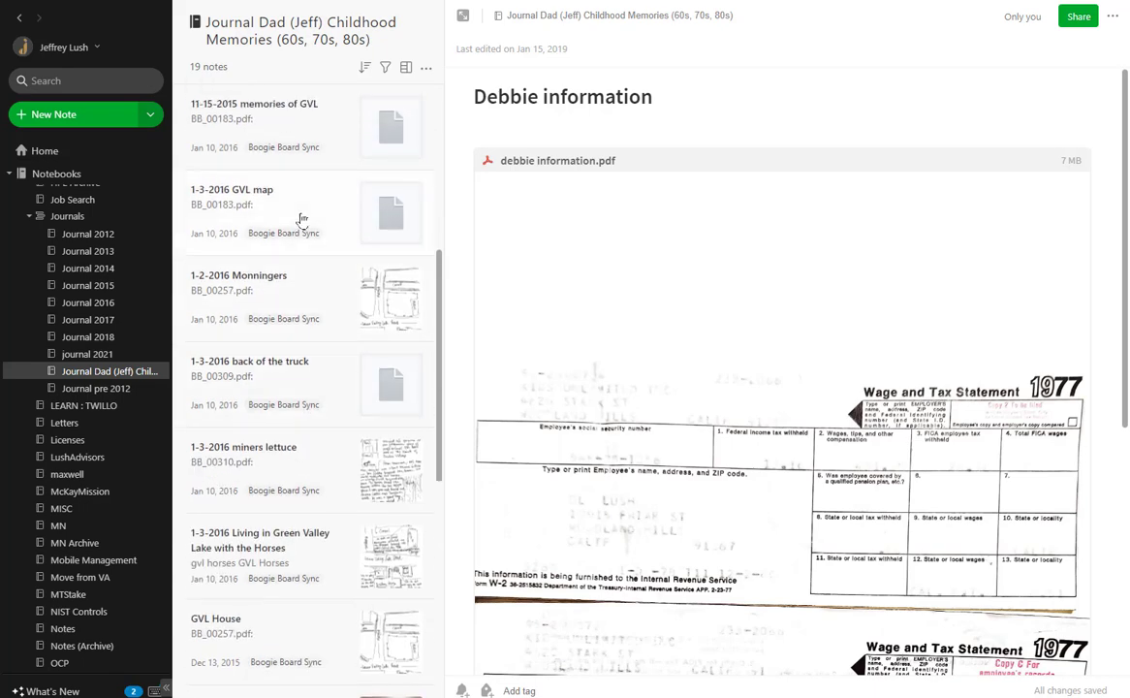
Compare the 1-3-2016 GVL map note with the 11-15-2015 memories of GVL note
left_click(308, 216)
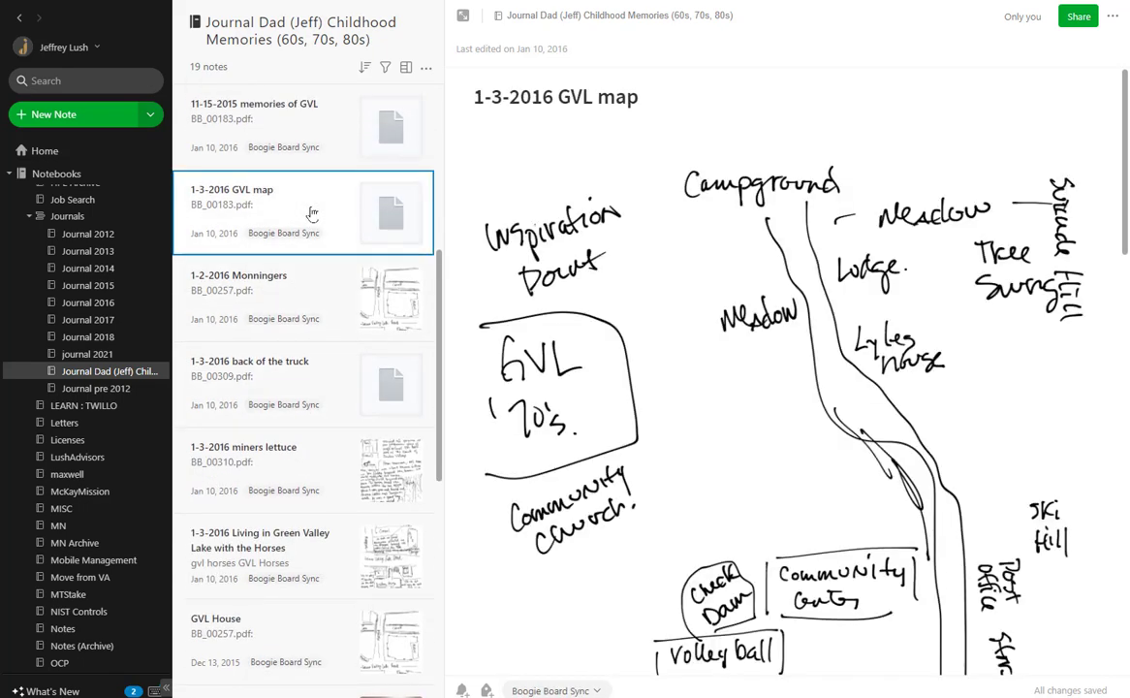
left_click(293, 134)
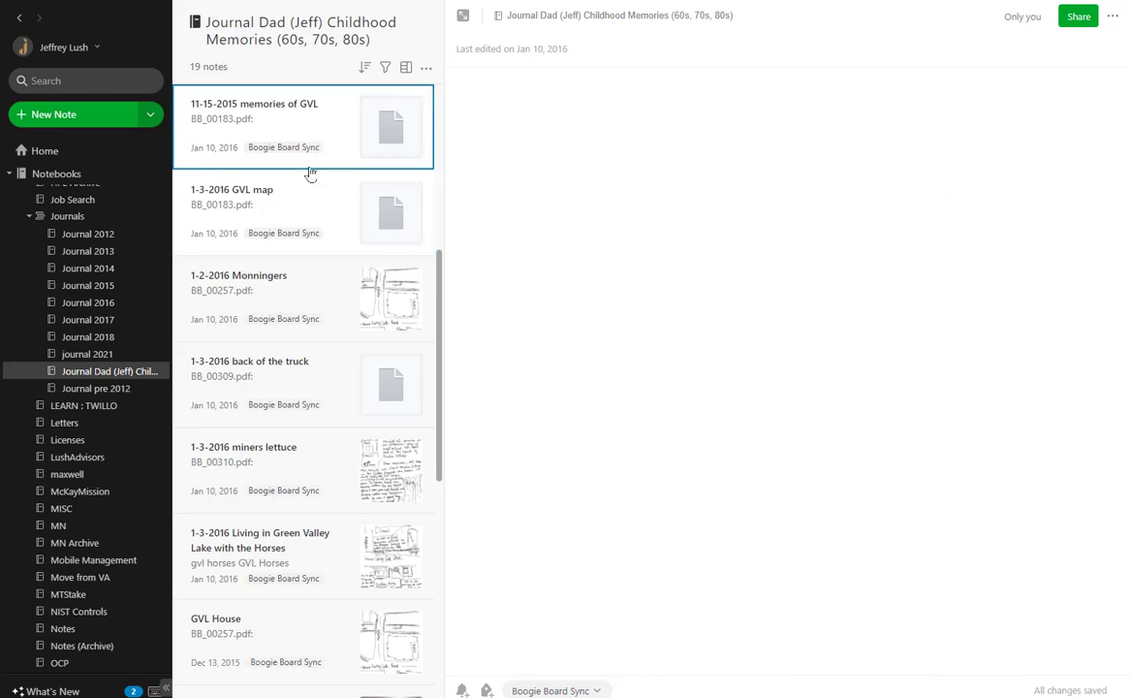
left_click(320, 220)
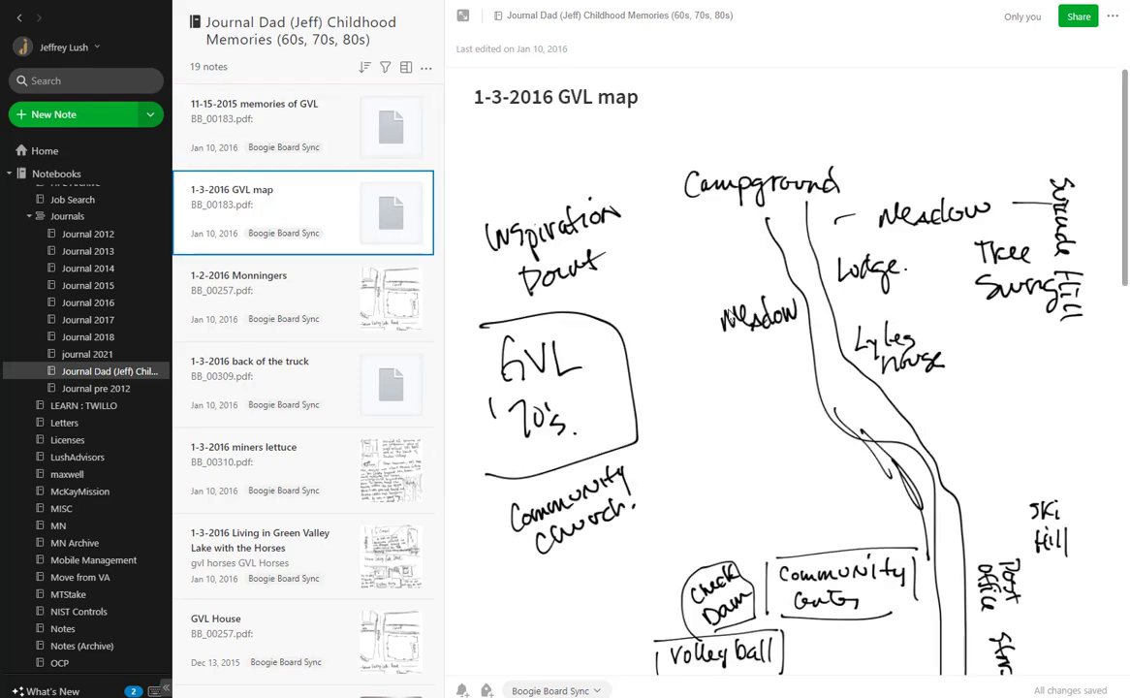
Open the 1-2-2016 Monningers note and examine its hand-drawn map and attached PDF
left_click(277, 304)
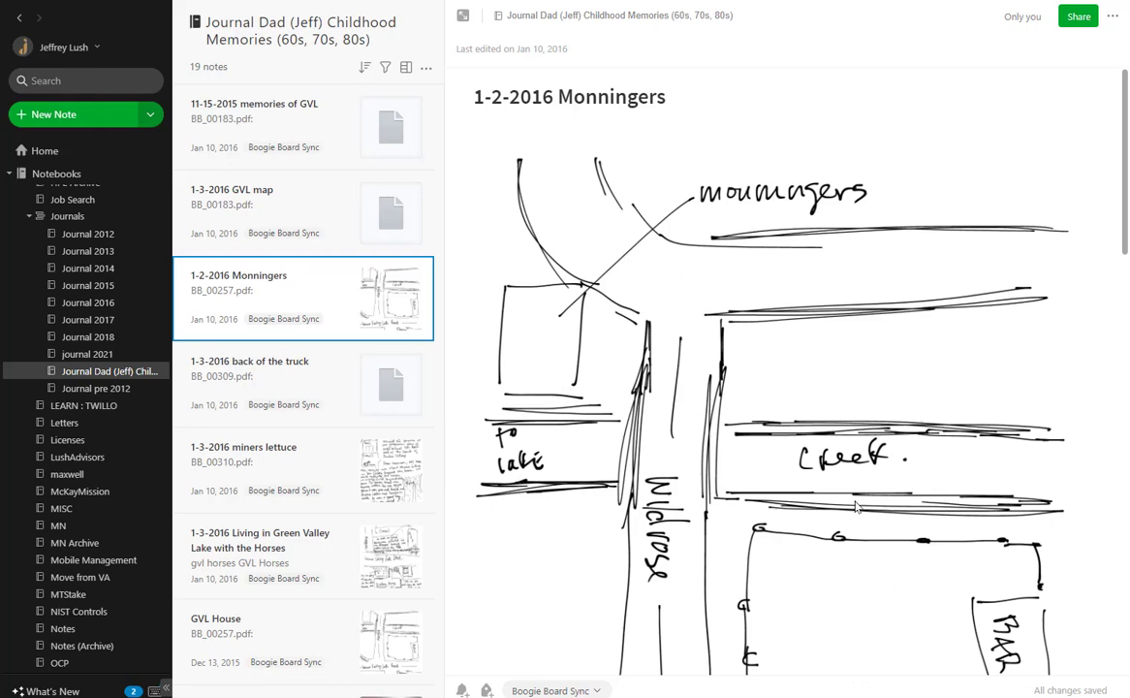
scroll(856, 468, "down", 3)
scroll(857, 468, "down", 2)
scroll(857, 467, "up", 5)
scroll(859, 466, "down", 9)
scroll(858, 466, "up", 4)
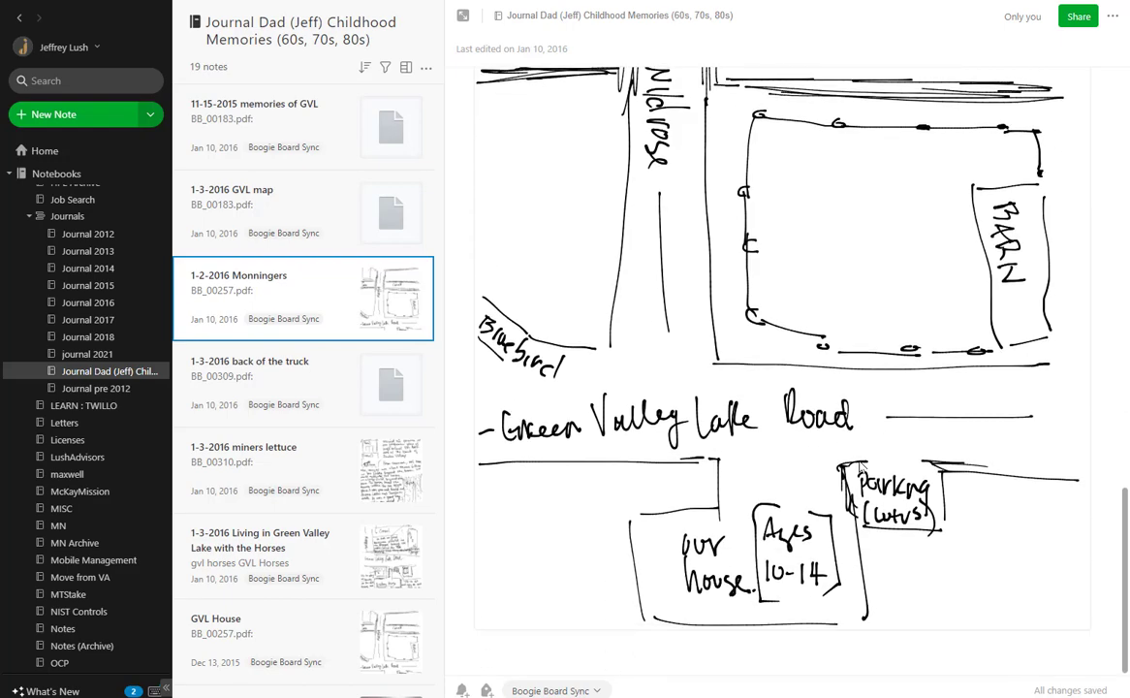
scroll(858, 466, "down", 3)
scroll(859, 466, "up", 8)
scroll(859, 466, "down", 9)
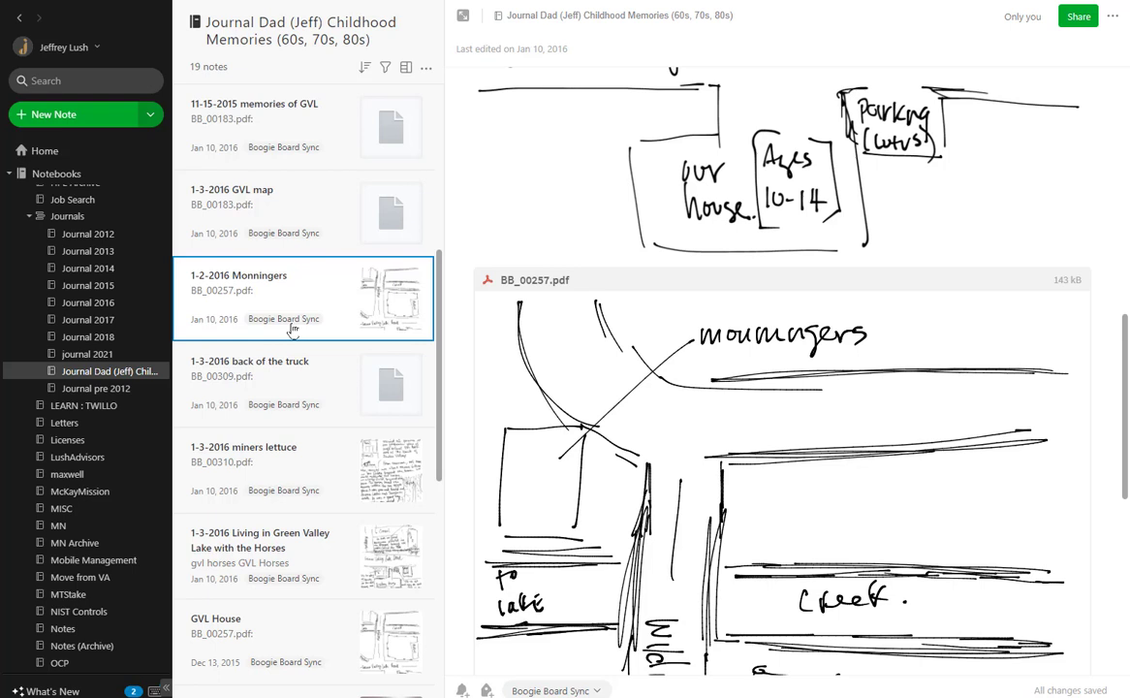
Set up a merge of the 1-3-2016 GVL map and 1-2-2016 Monningers notes with the new title TEST CAPTURE
left_click(317, 221)
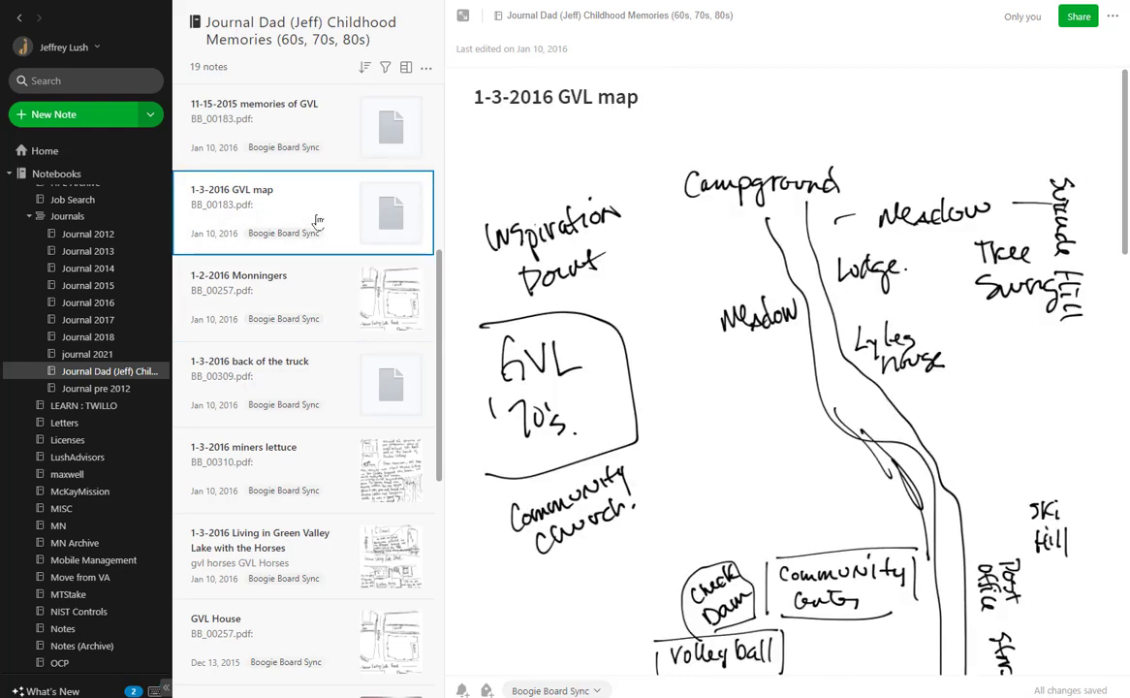
left_click(307, 281, "ctrl")
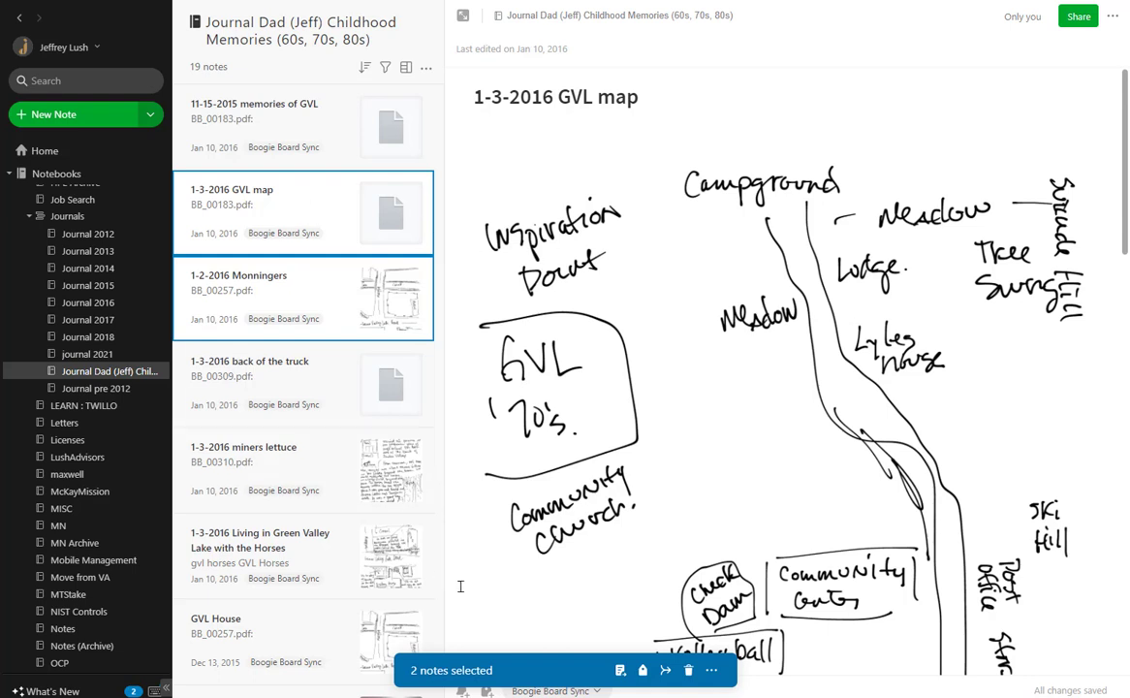
right_click(324, 210)
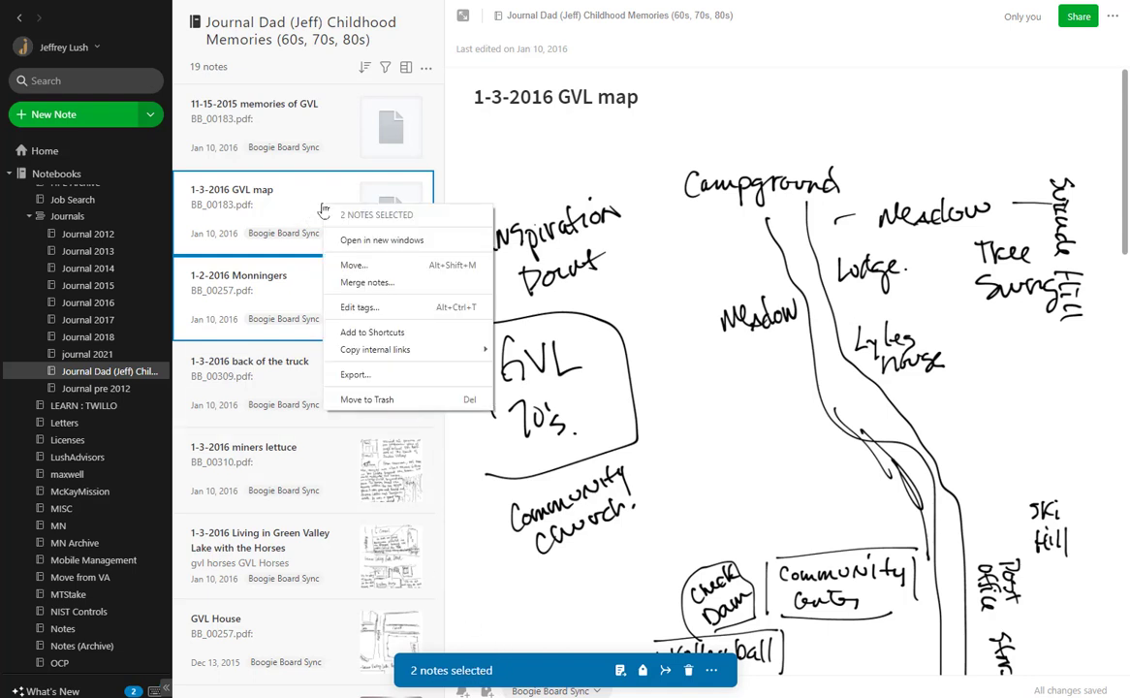
left_click(425, 283)
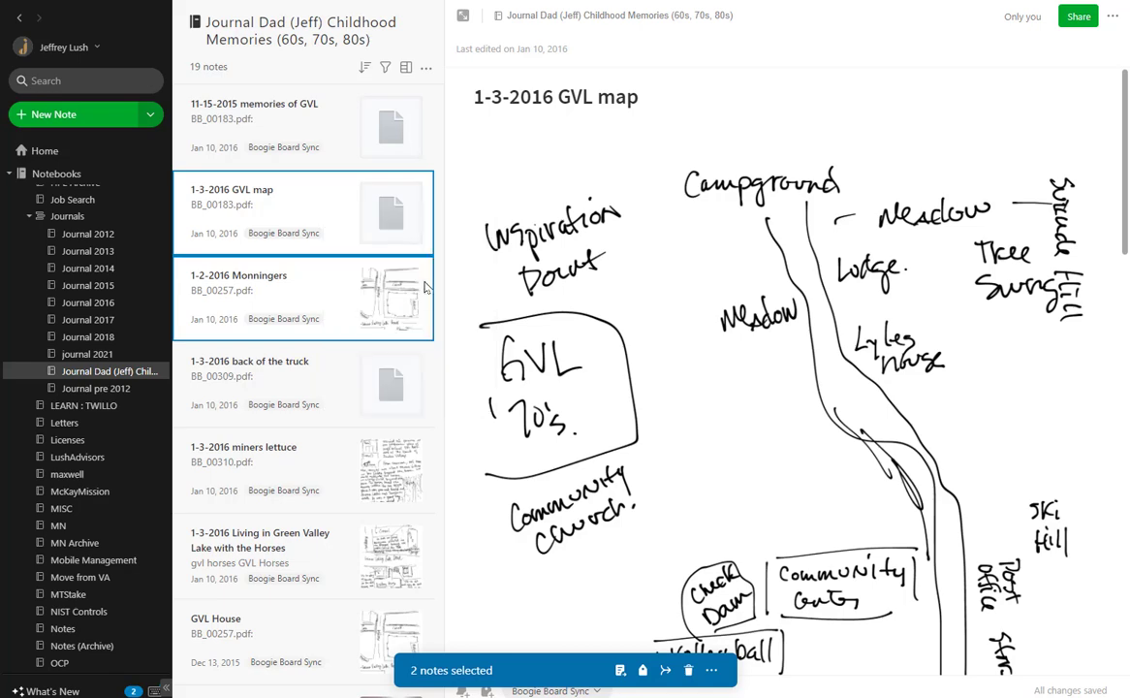
left_click(561, 281)
left_click_drag(561, 281, 444, 281)
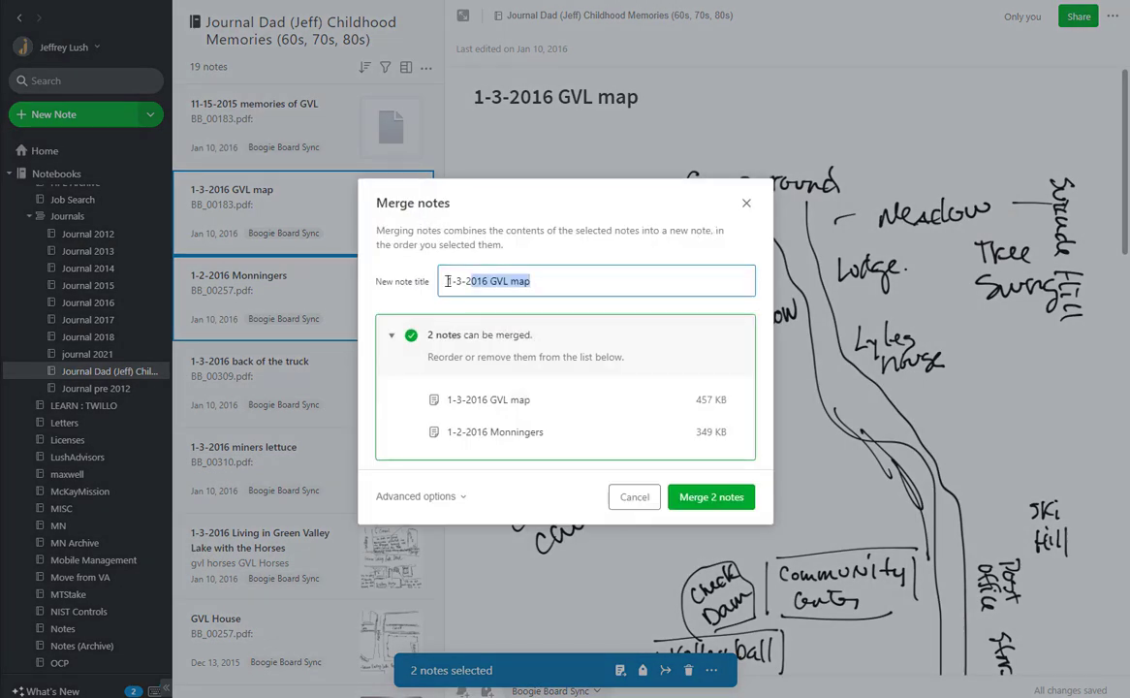
type("T")
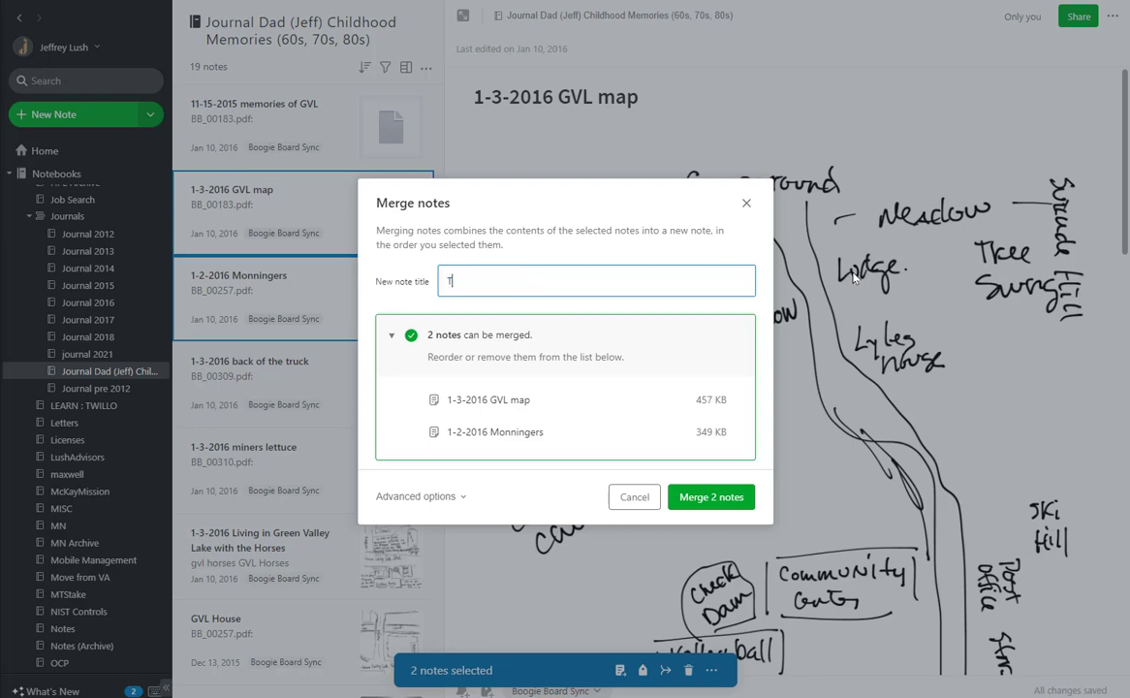
type("EST CAPTURE")
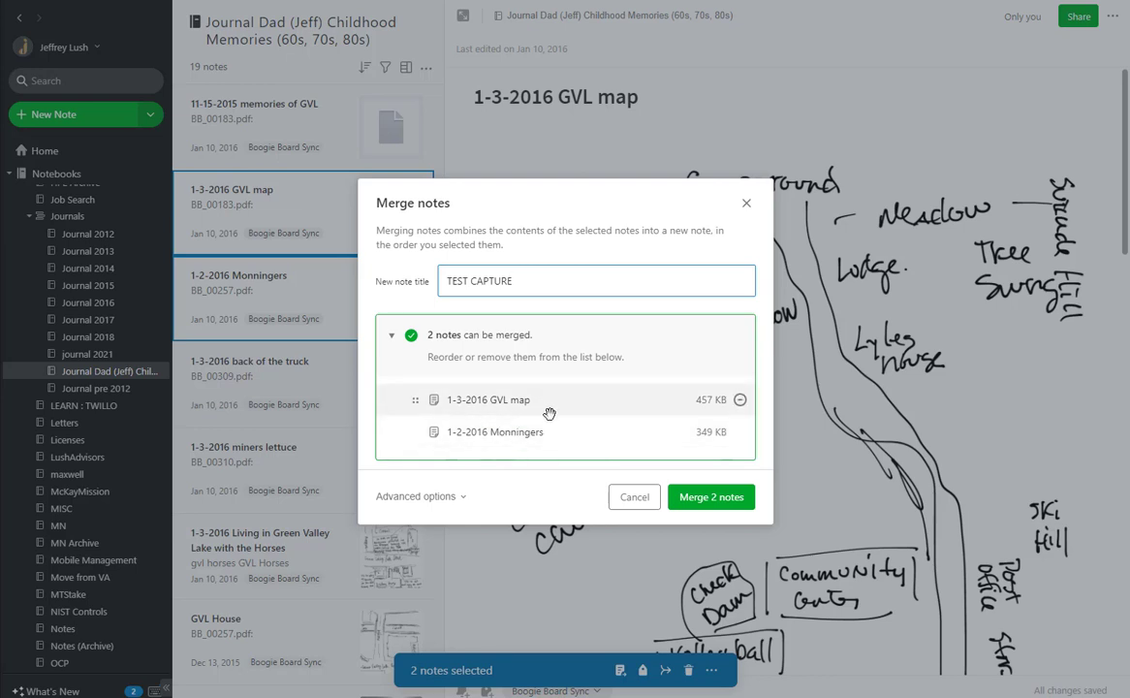
Check the advanced merge options, leave them all enabled, and merge the two notes
left_click(437, 498)
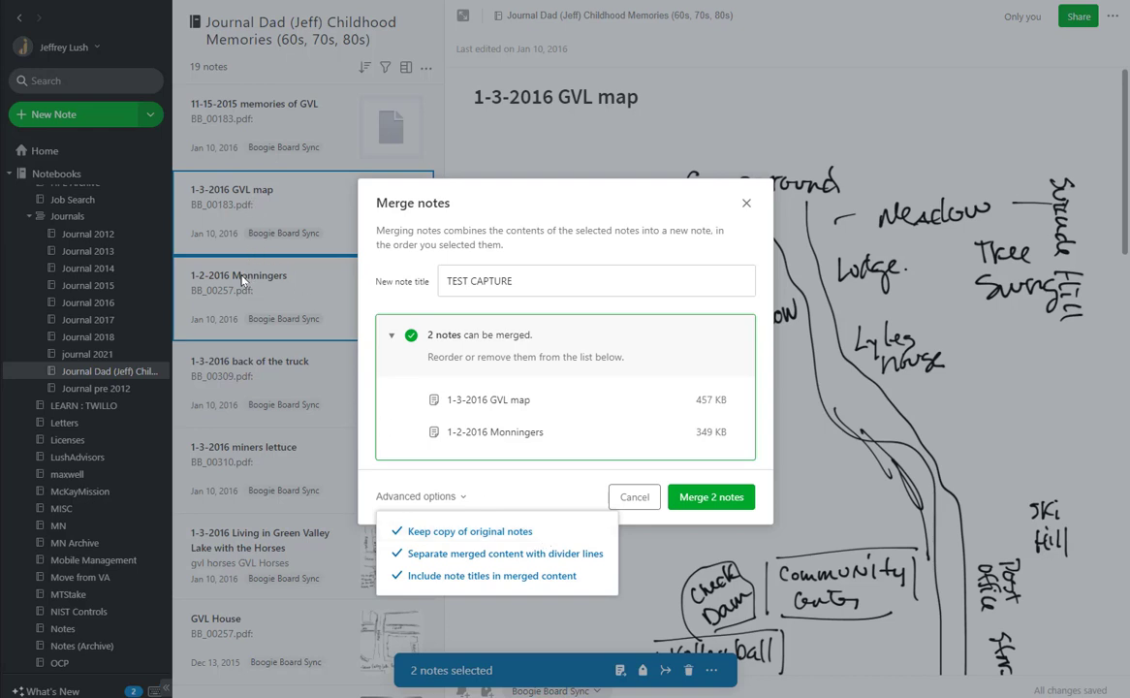
left_click(530, 282)
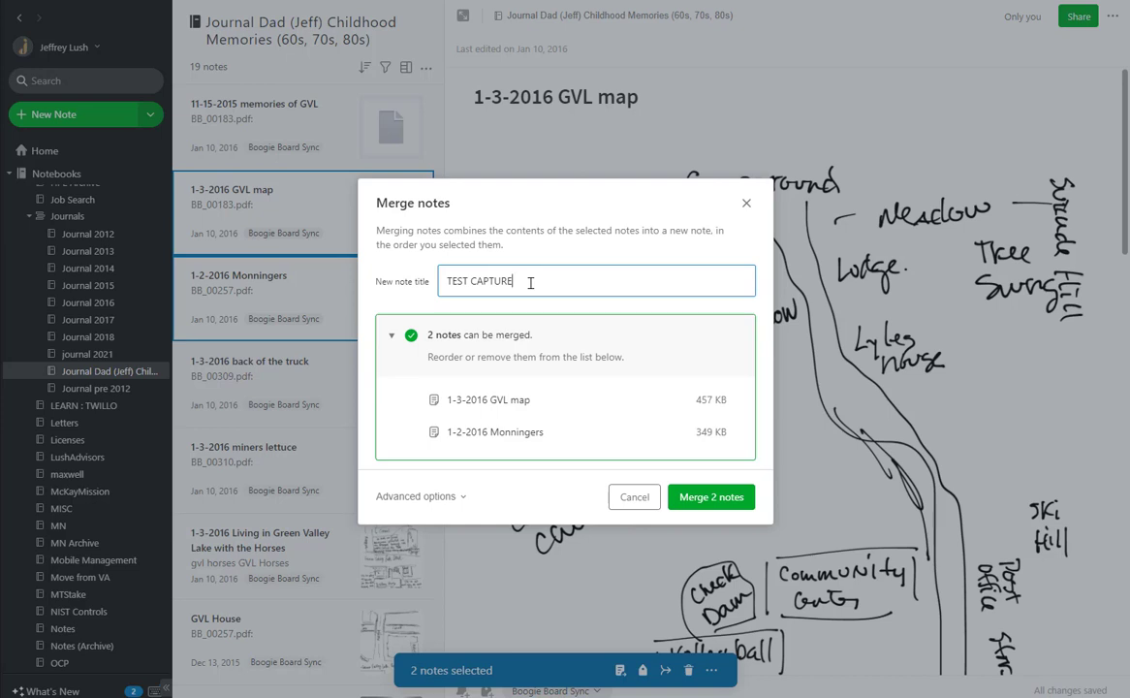
left_click(725, 499)
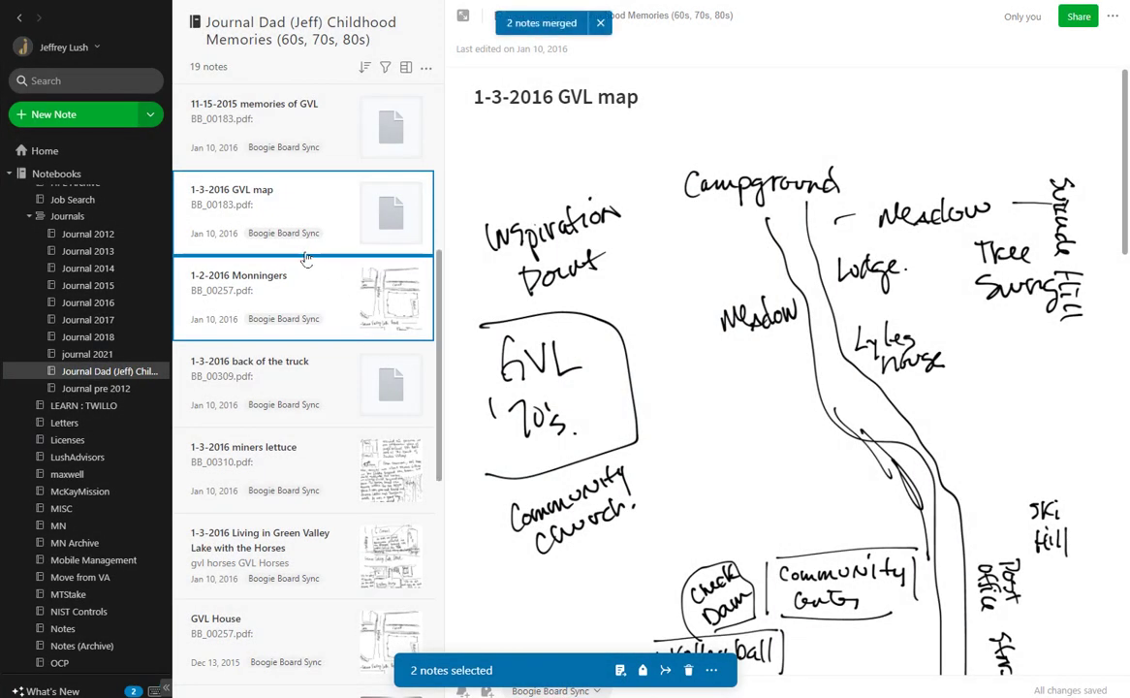
Open the merged TEST CAPTURE note and examine its 1-3-2016 GVL map heading and the content below
scroll(302, 258, "up", 5)
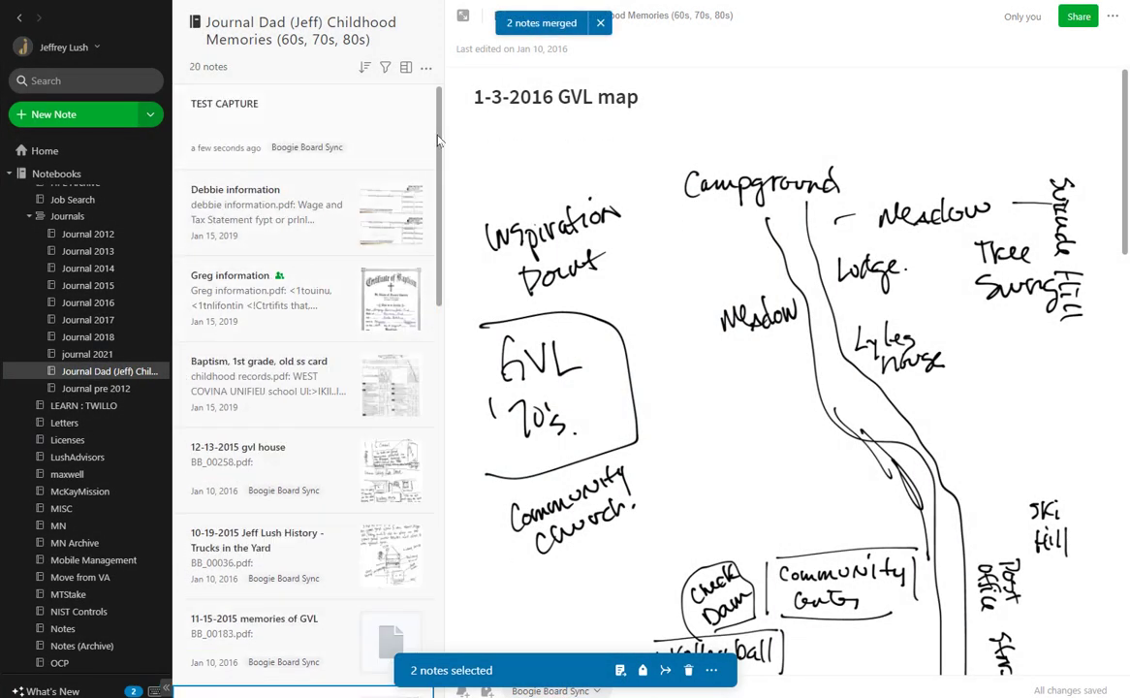
left_click(274, 117)
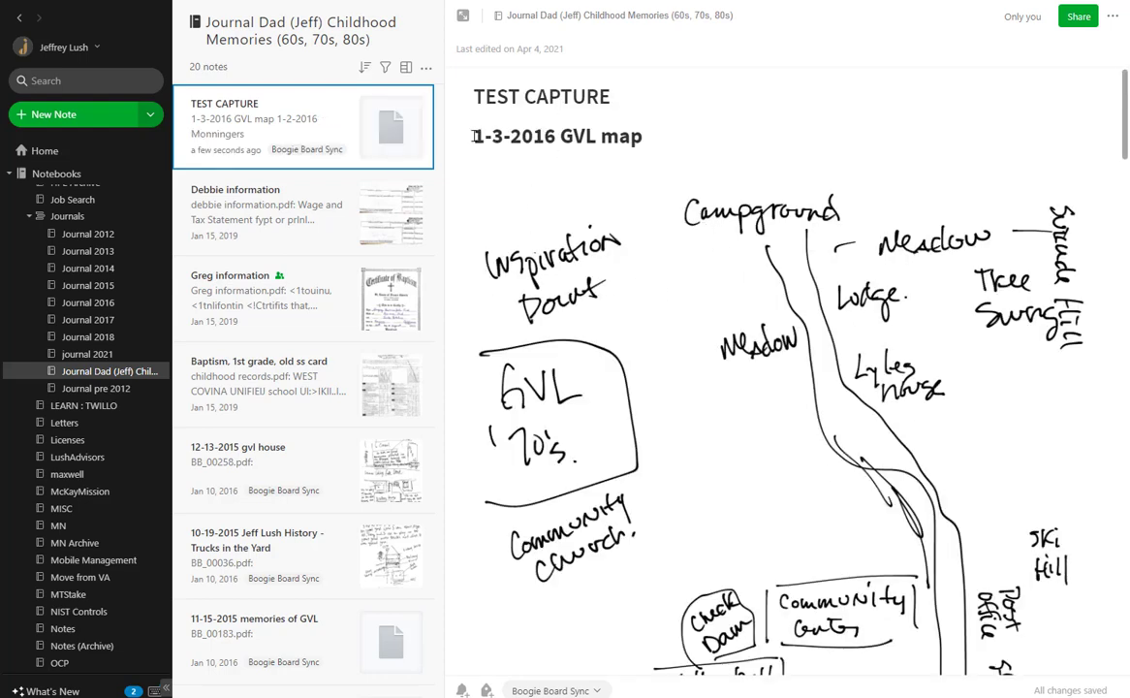
left_click_drag(474, 137, 669, 143)
scroll(669, 272, "down", 6)
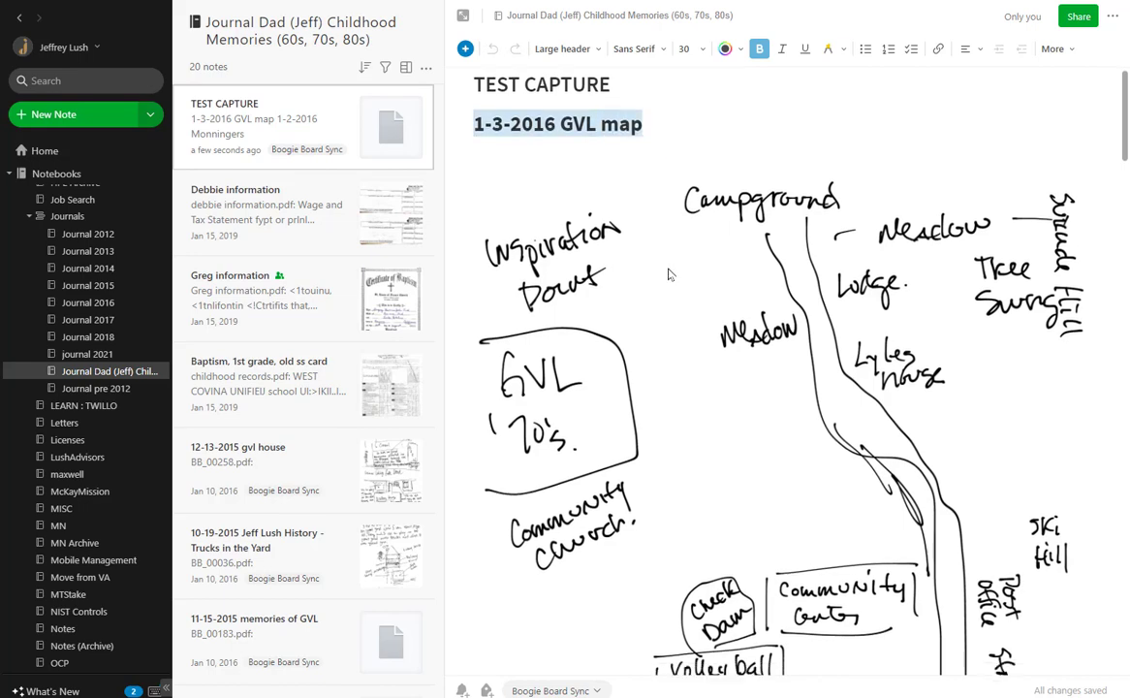
Examine the 1-2-2016 Monningers heading and the hand-drawn maps in the merged TEST CAPTURE note
scroll(668, 281, "down", 15)
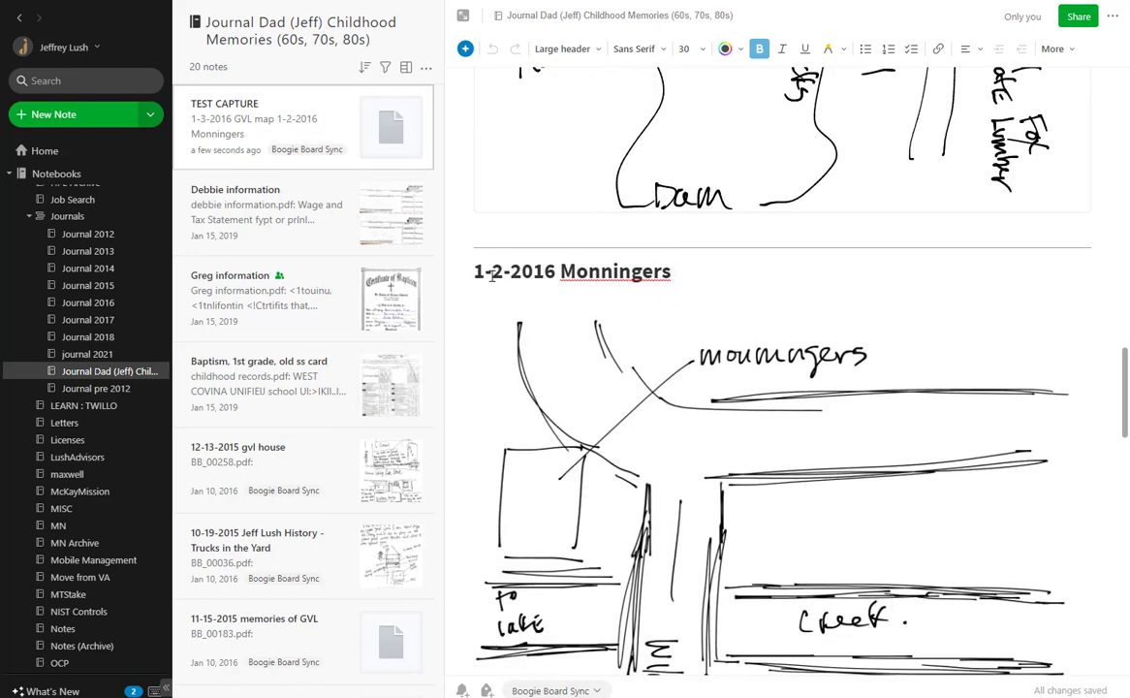
left_click_drag(475, 271, 711, 278)
scroll(833, 465, "down", 4)
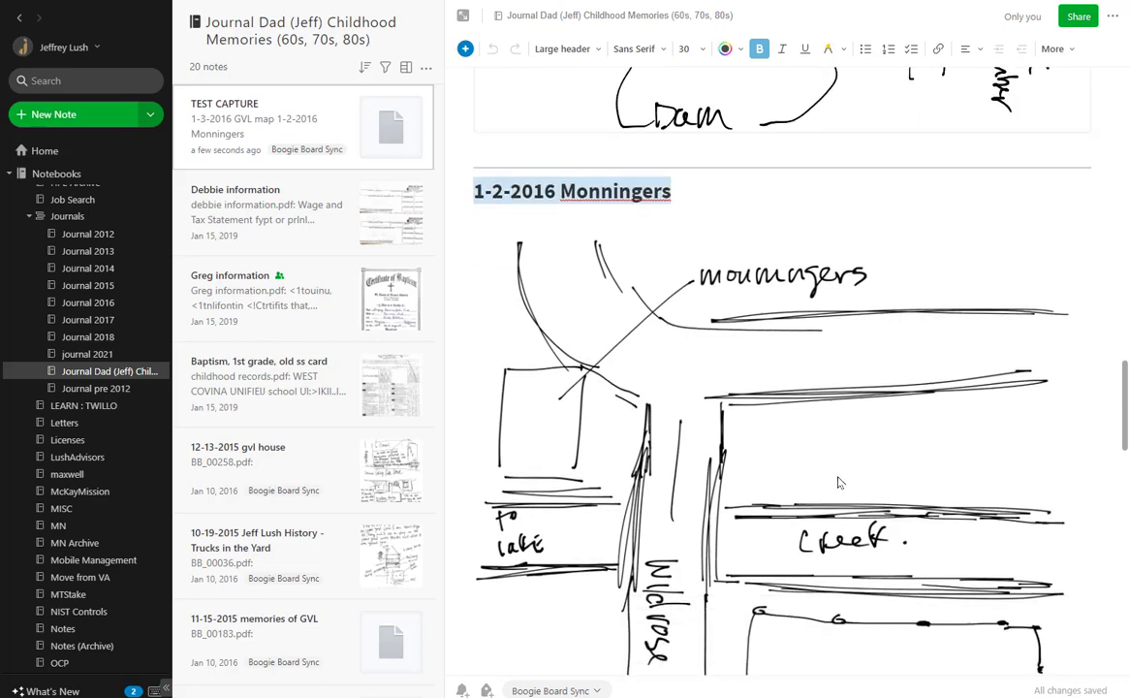
scroll(841, 483, "up", 13)
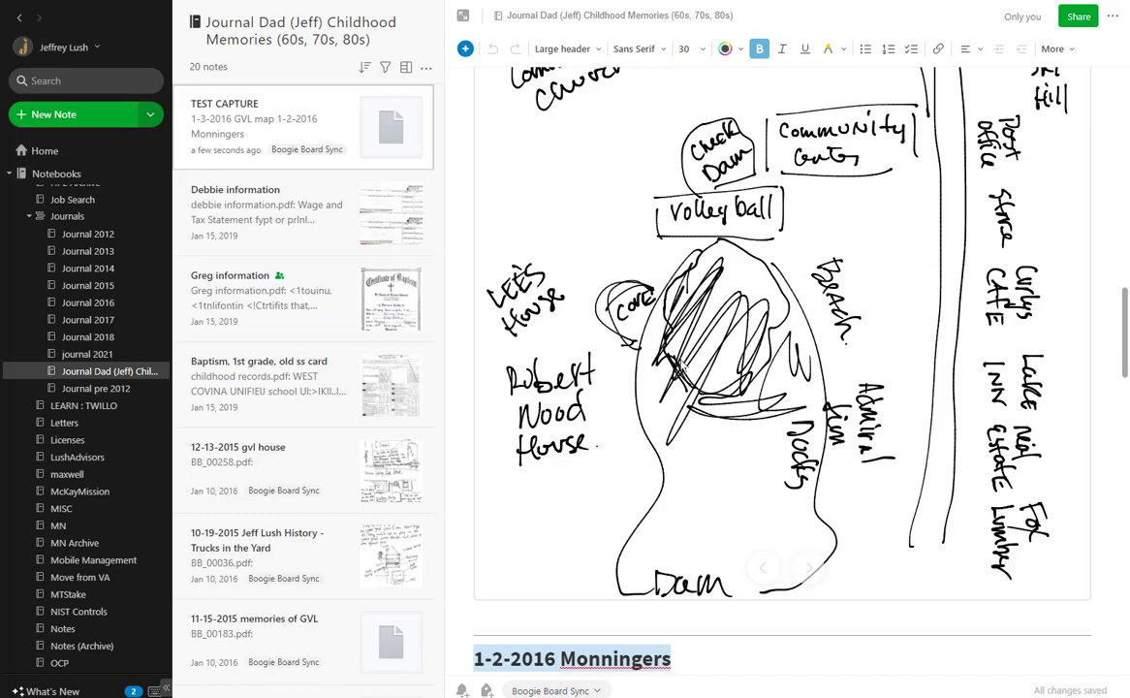
scroll(680, 364, "up", 5)
Find the BB_00183.pdf attachment in the merged note and check which actions and view options are offered for it
scroll(680, 364, "down", 10)
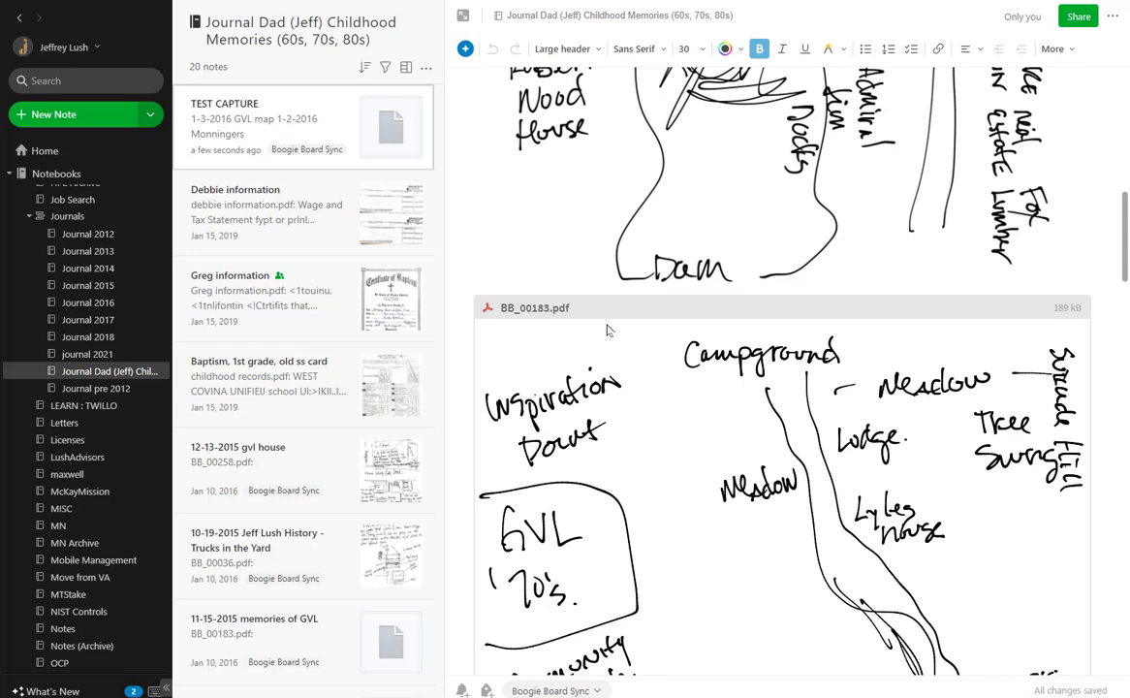
left_click(613, 316)
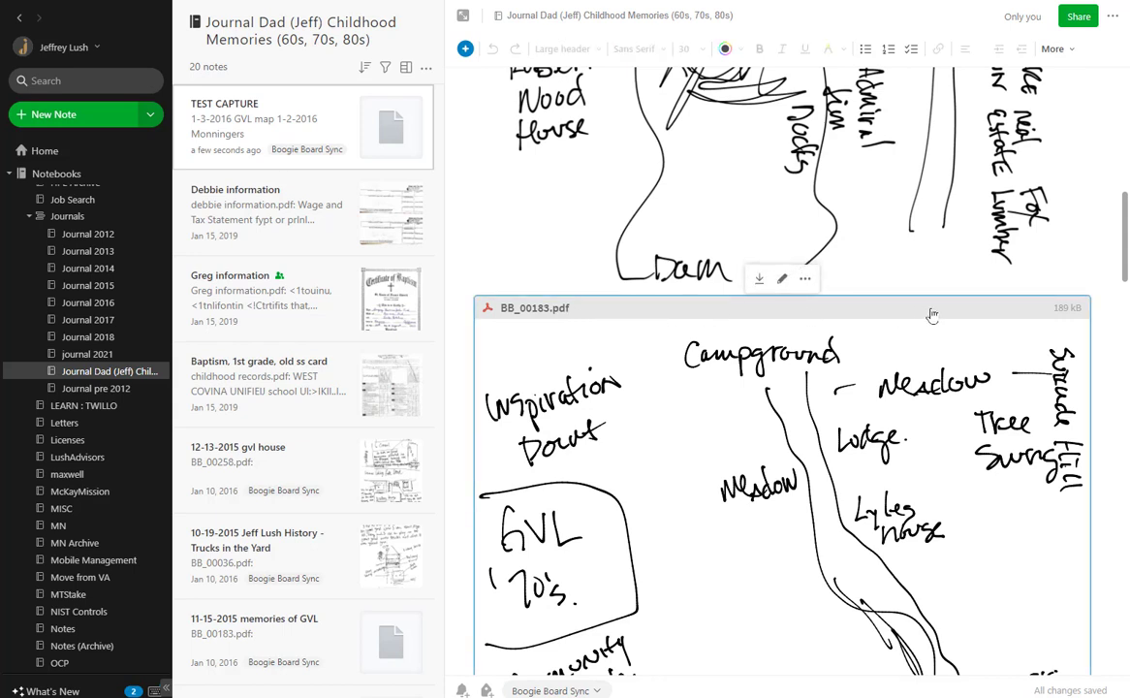
left_click(804, 278)
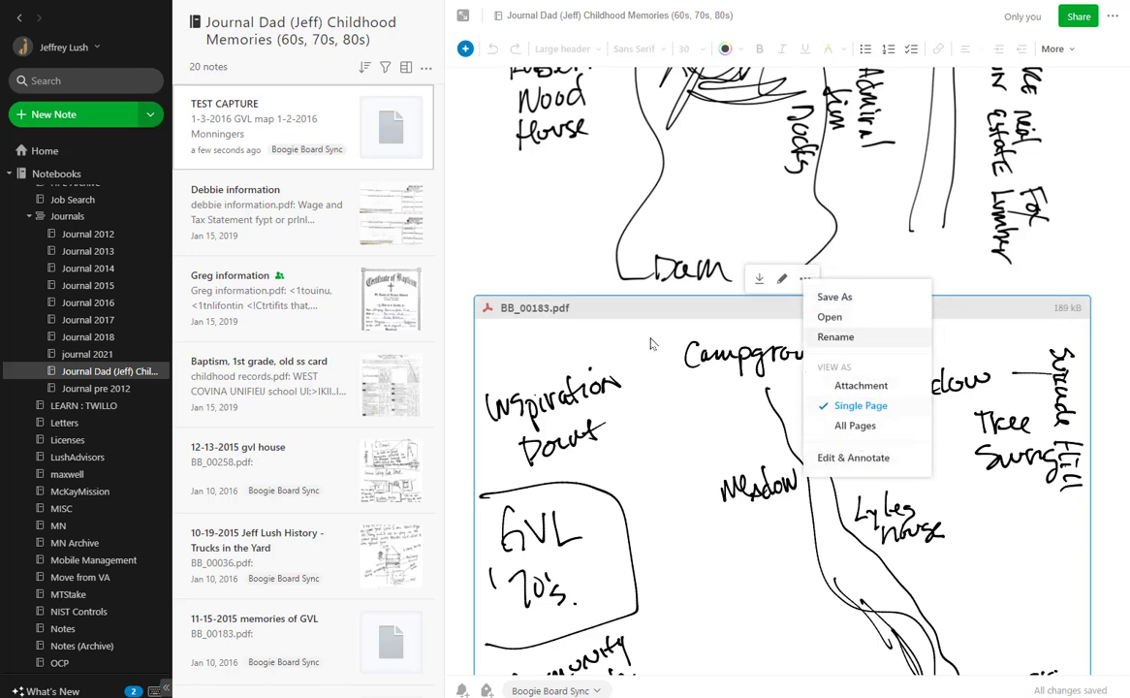
left_click(621, 320)
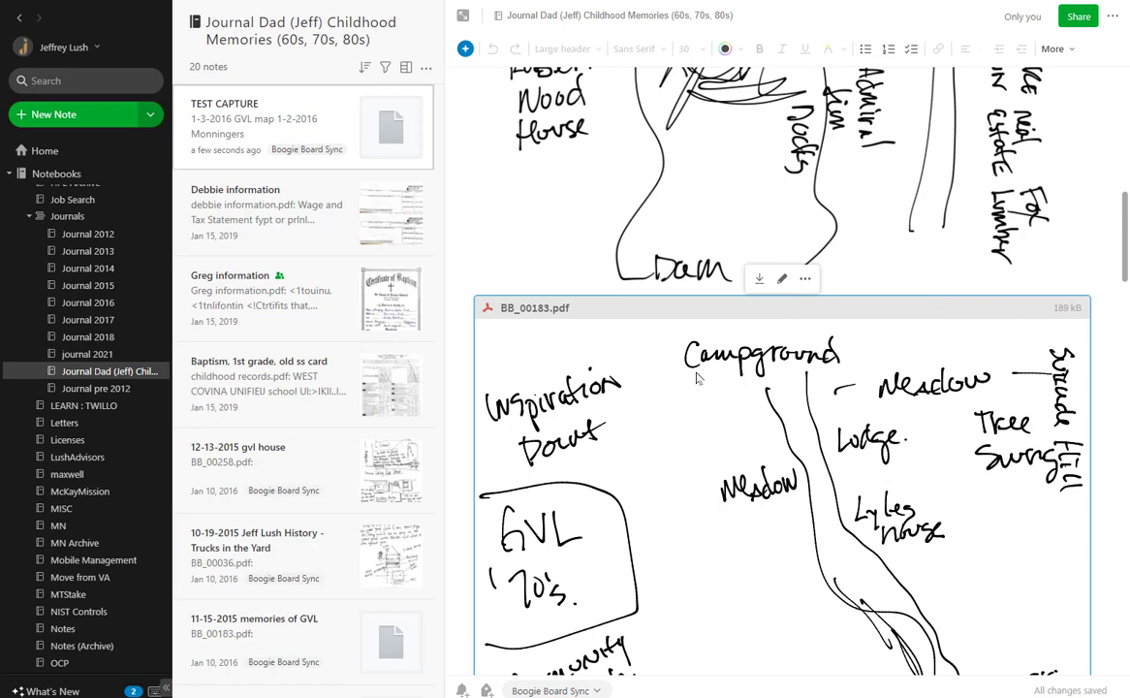
scroll(696, 378, "up", 4)
scroll(677, 179, "down", 8)
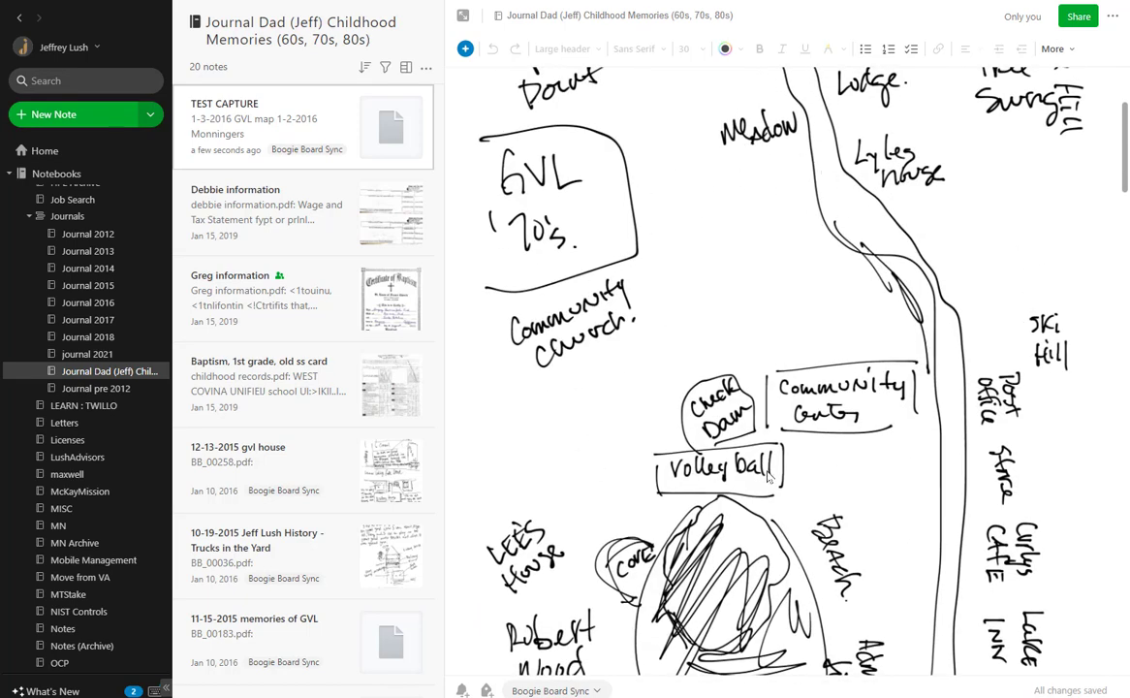
scroll(625, 346, "down", 5)
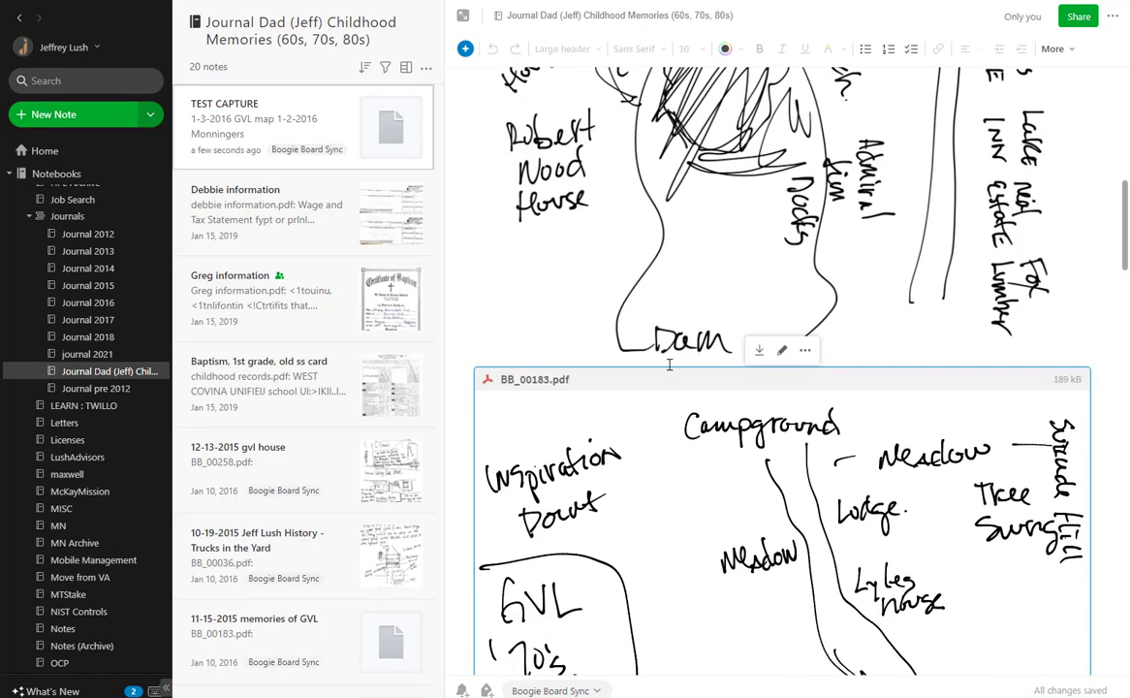
right_click(604, 389)
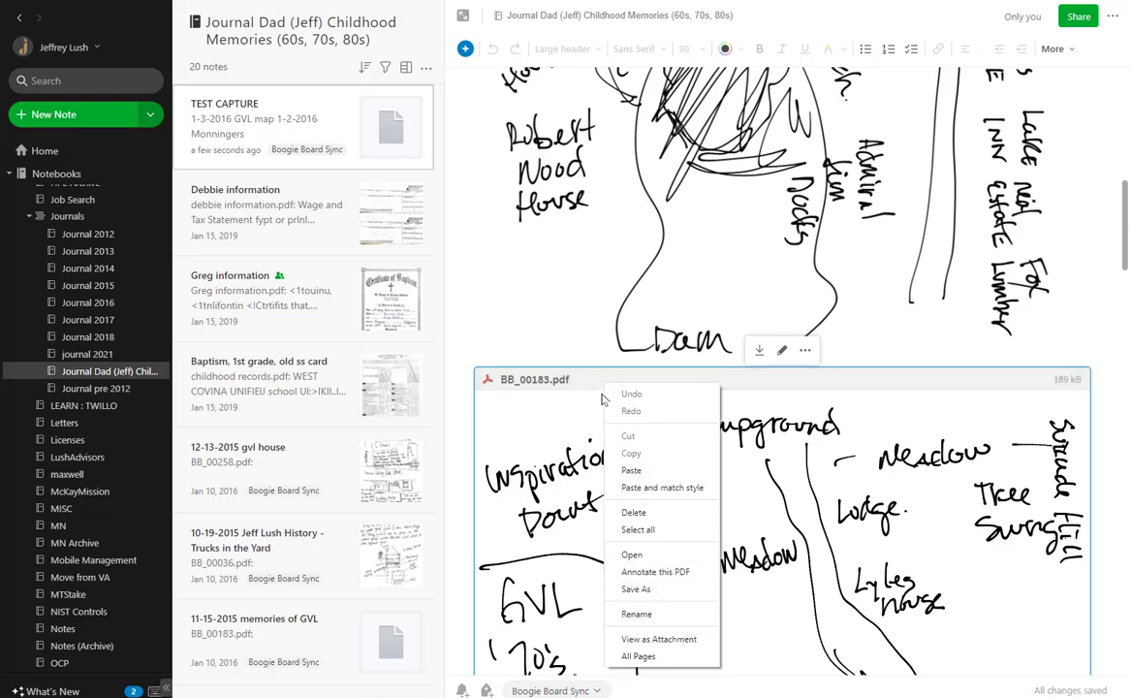
left_click(572, 383)
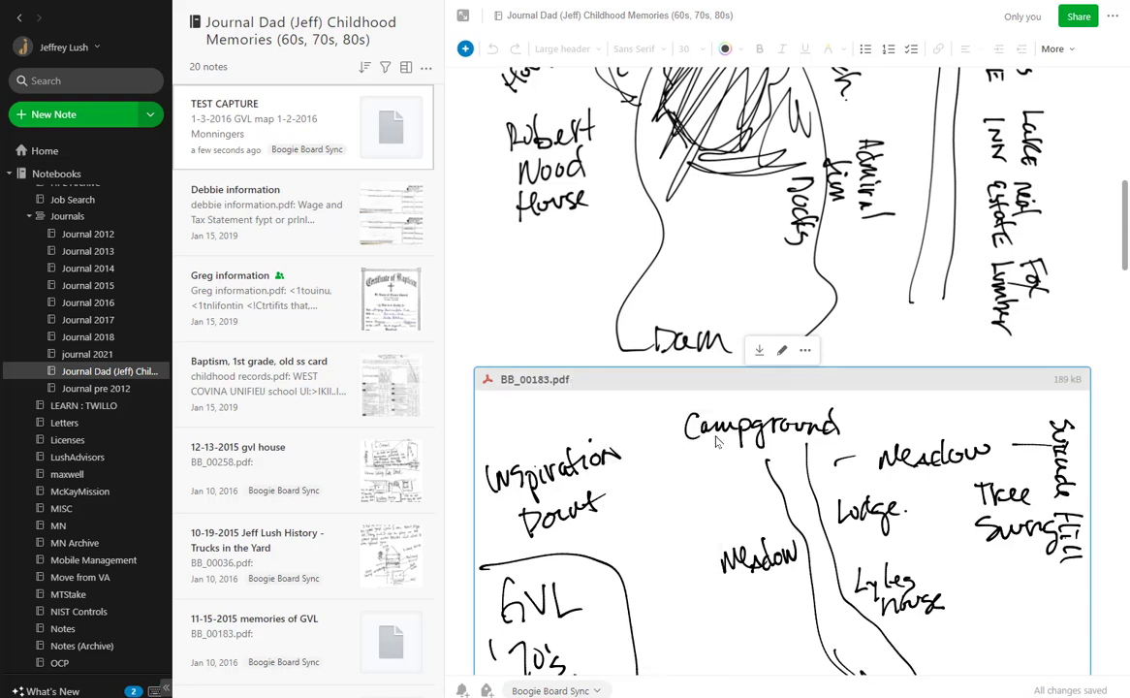
Delete the attached BB_00183.pdf and BB_00257.pdf from the TEST CAPTURE note, keeping the map images, and review the note from its beginning
scroll(717, 474, "up", 7)
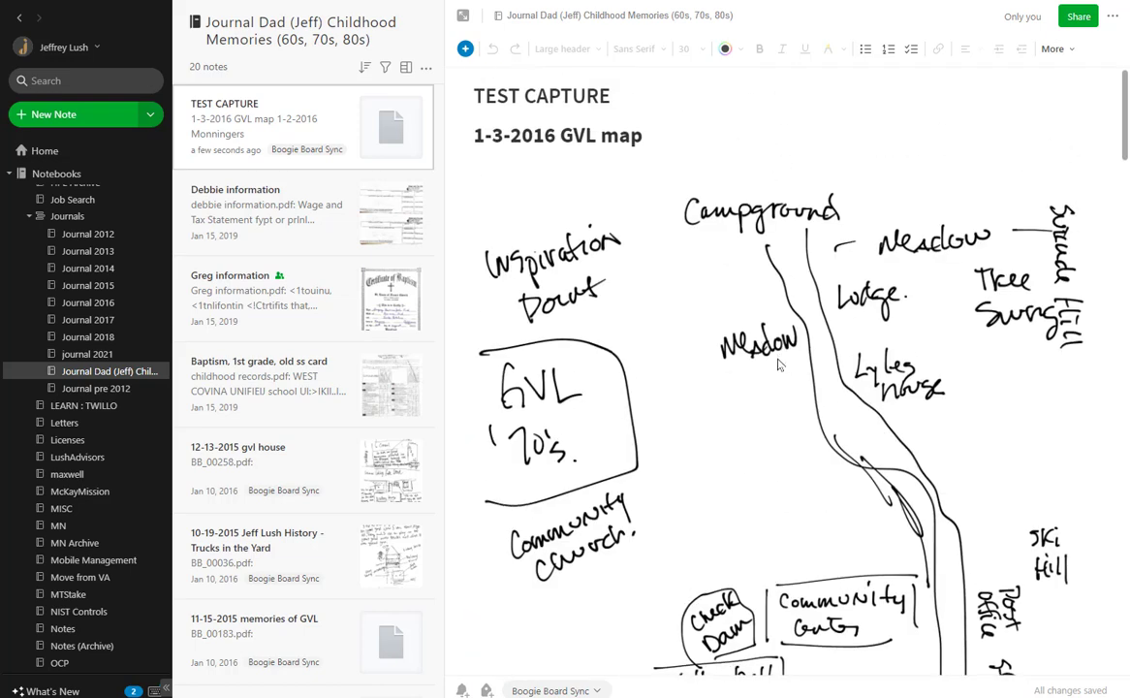
scroll(779, 365, "down", 7)
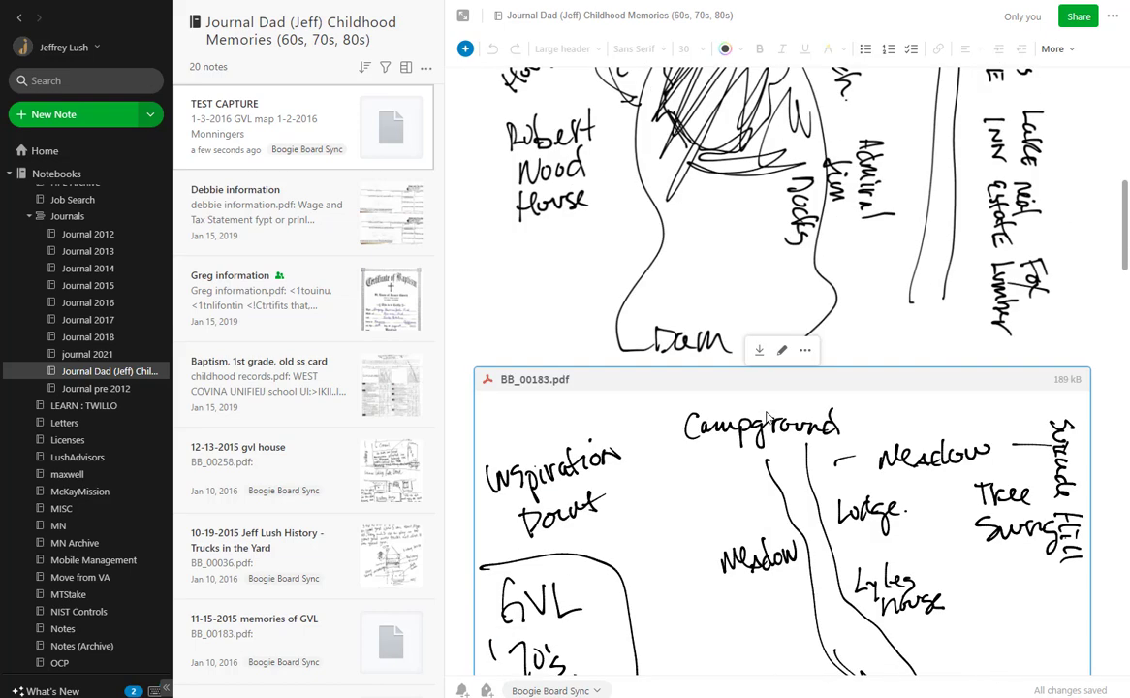
left_click(640, 384)
scroll(644, 395, "down", 5)
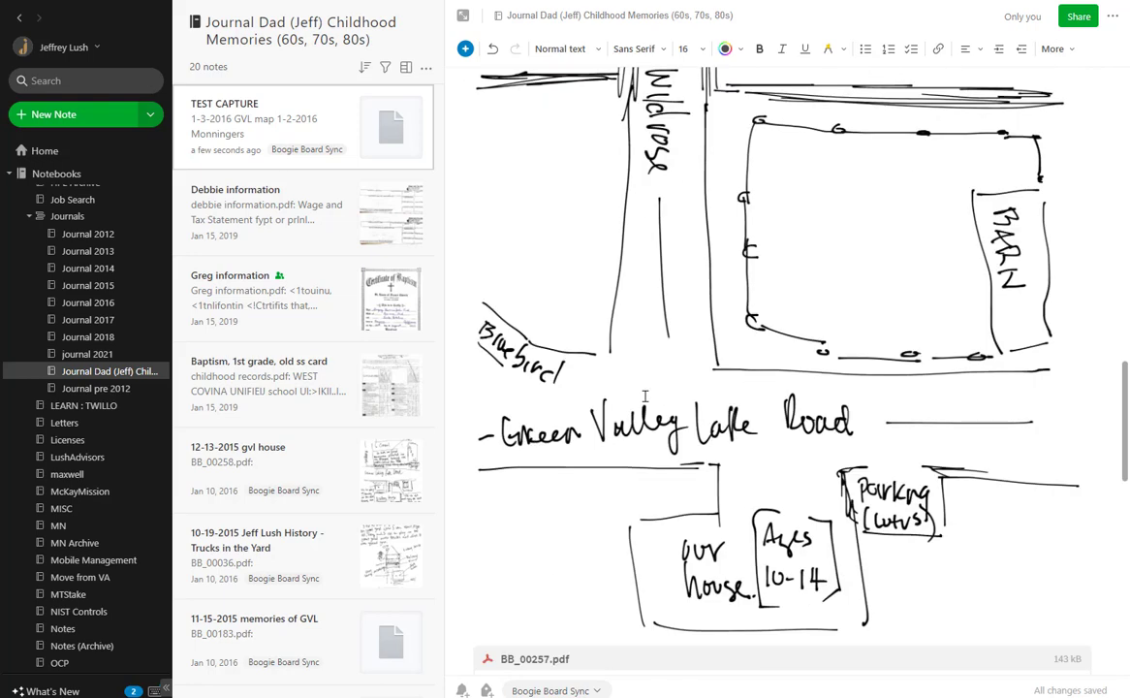
scroll(644, 395, "down", 5)
left_click(607, 168)
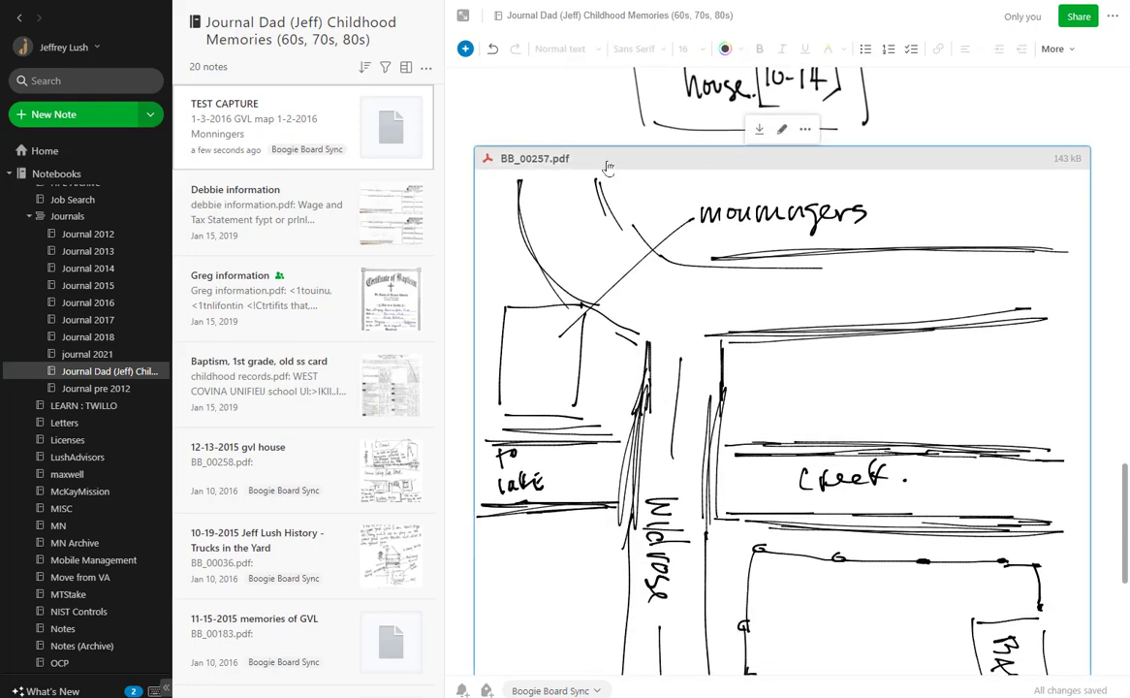
key("Delete")
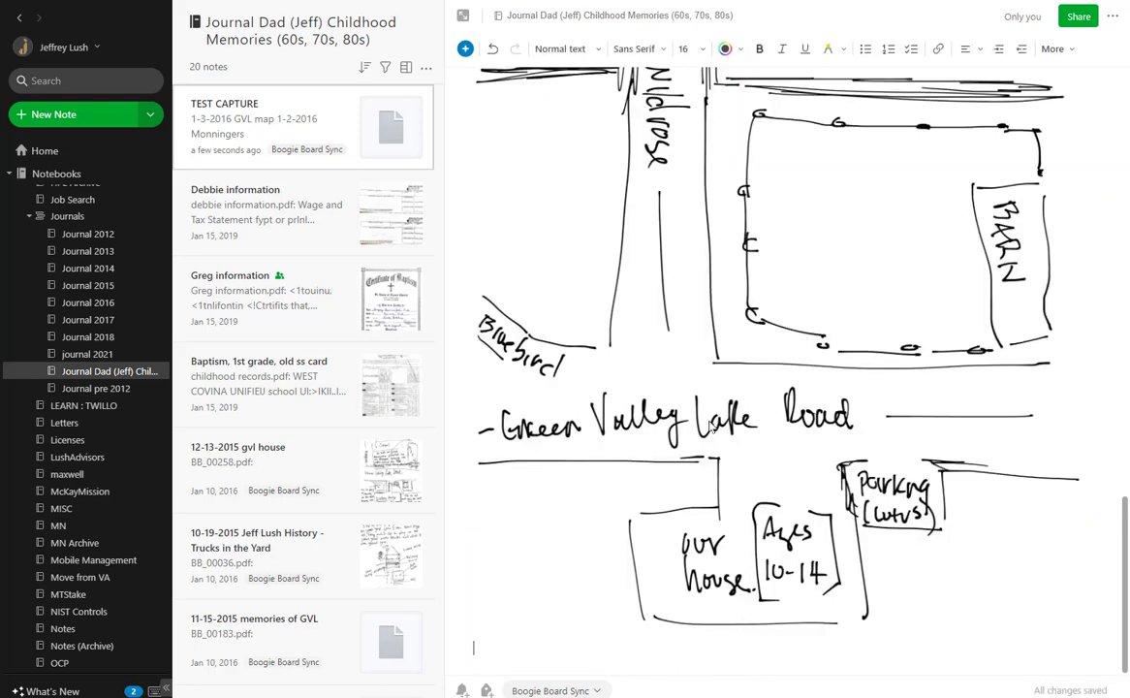
scroll(712, 427, "up", 3)
scroll(710, 427, "up", 10)
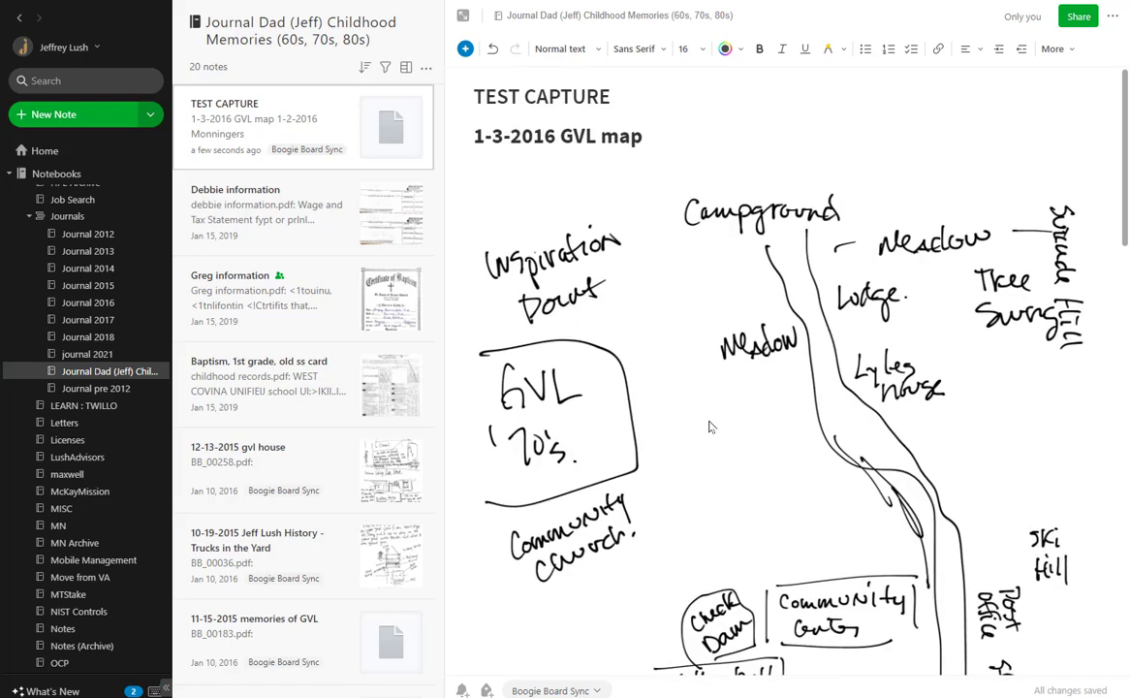
Print all pages of the TEST CAPTURE note with Microsoft Print to PDF, saving the file as test in Downloads
left_click(333, 118)
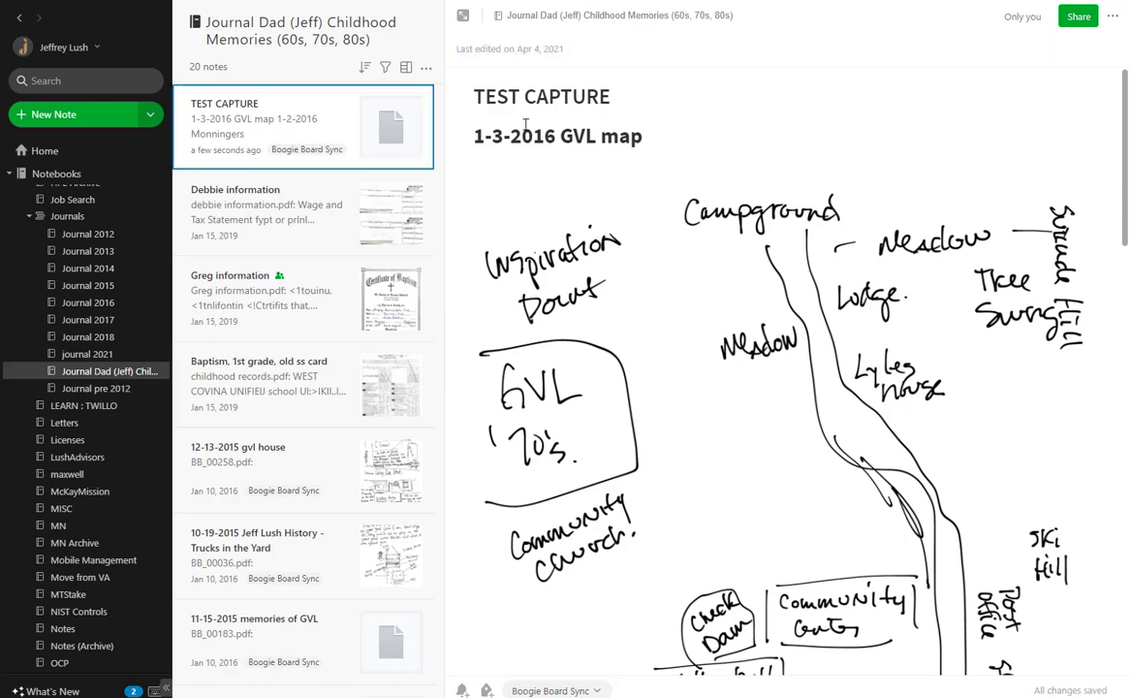
left_click(1112, 15)
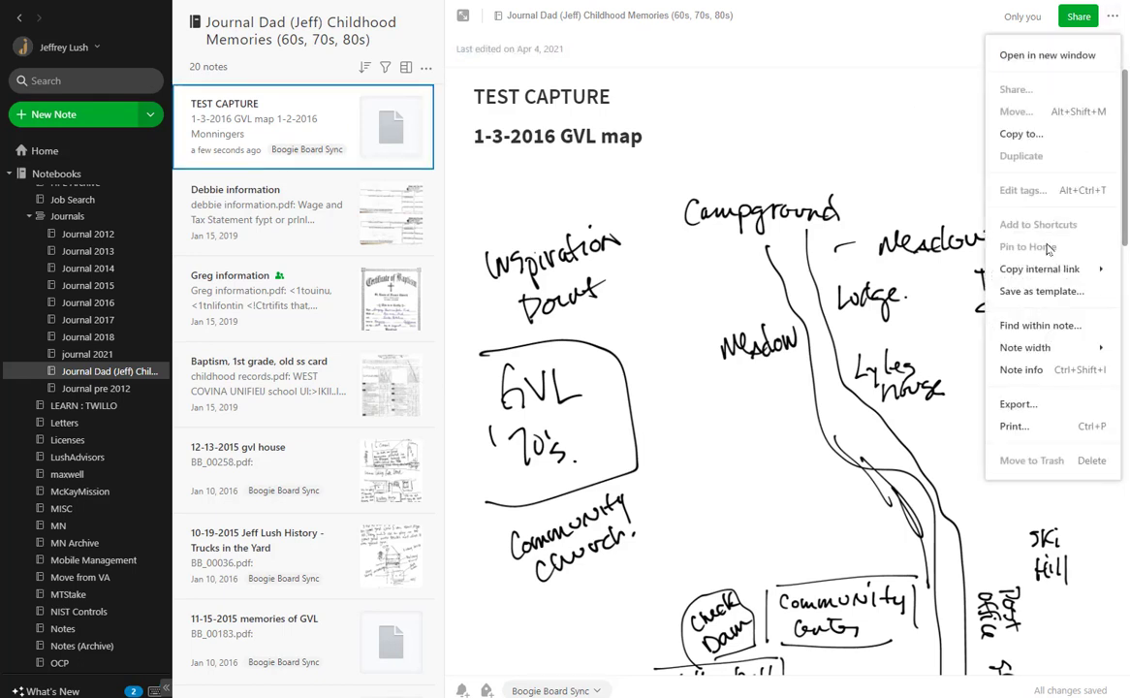
left_click(1035, 426)
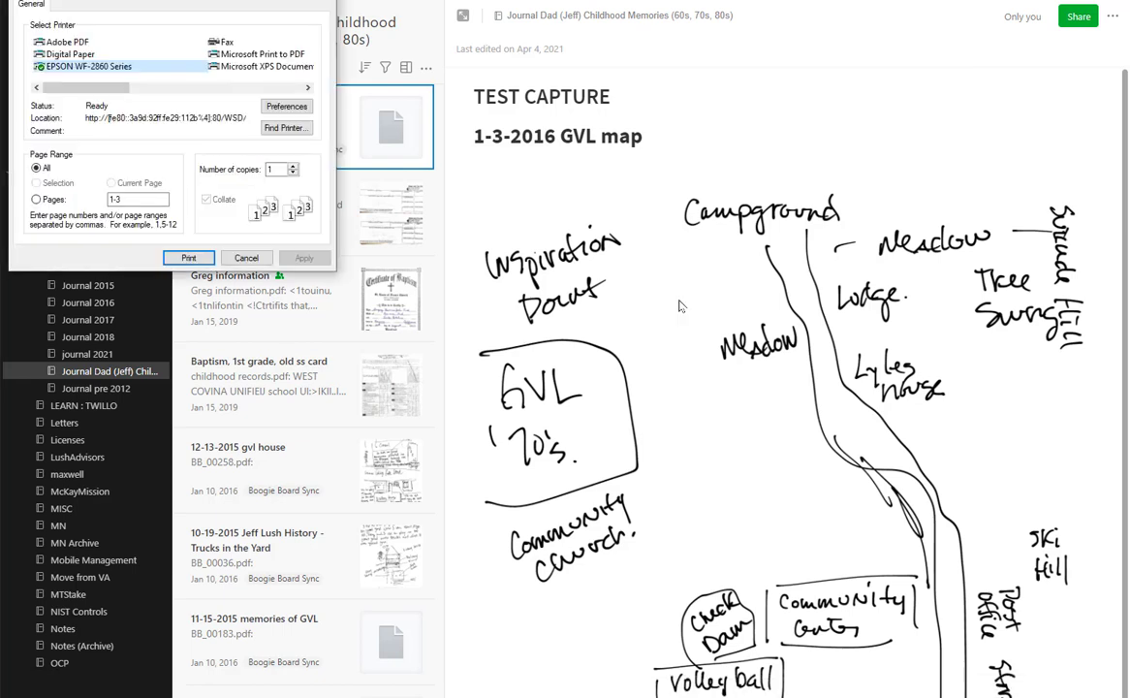
left_click(244, 54)
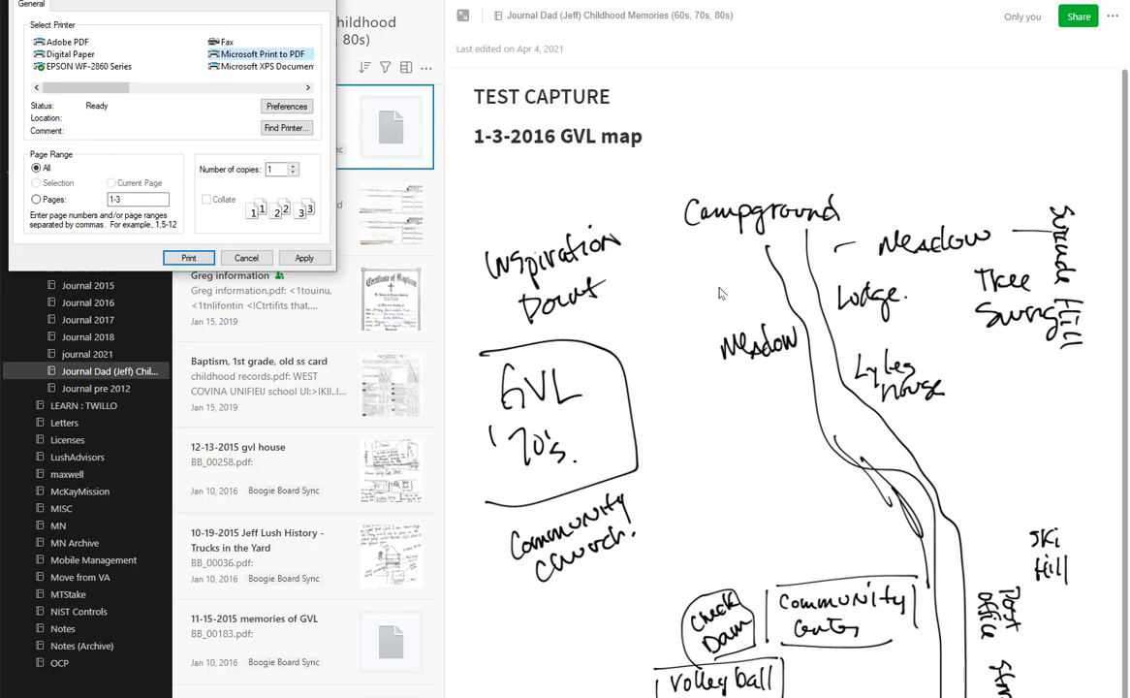
left_click(188, 257)
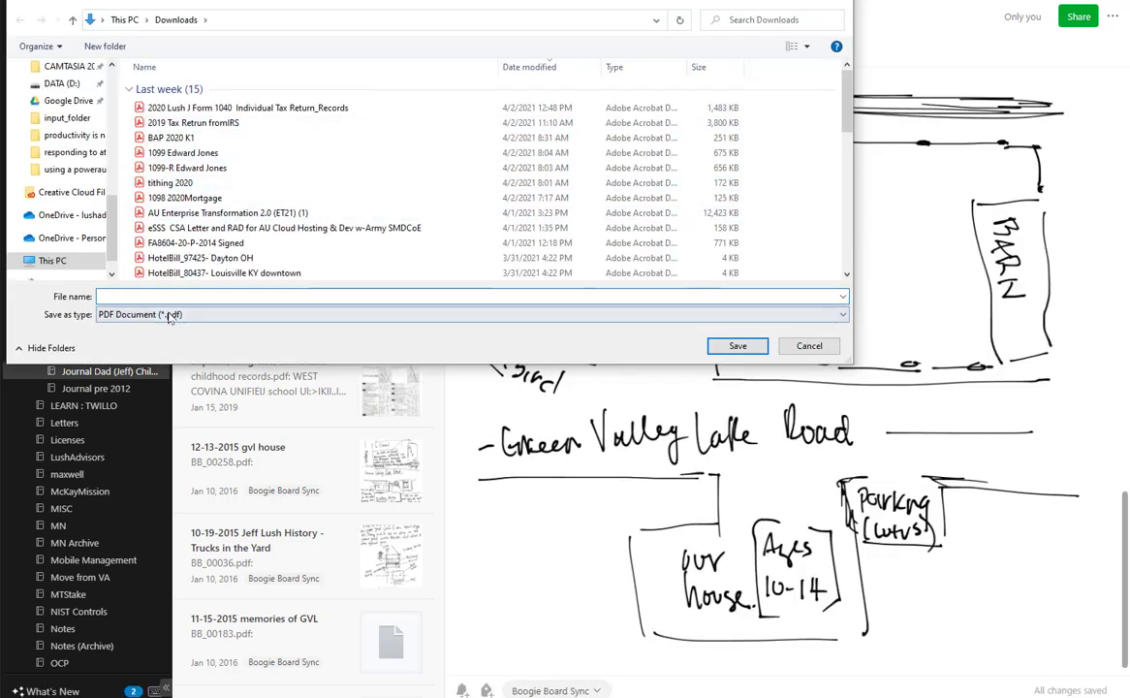
left_click(167, 300)
type("test")
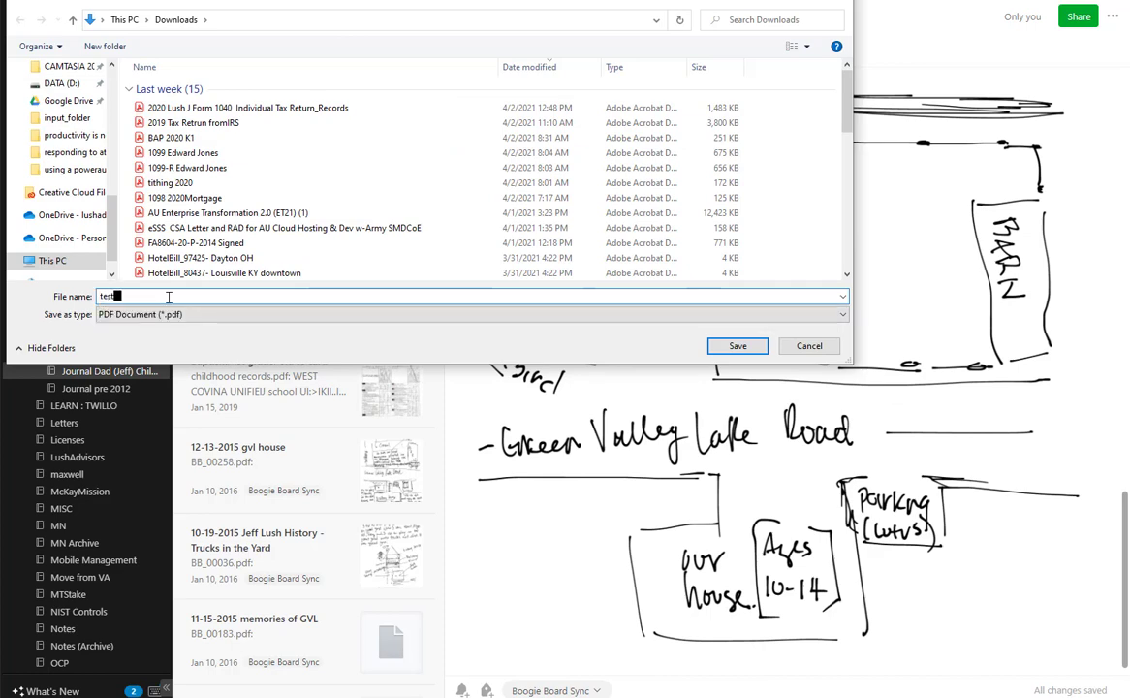
left_click(738, 345)
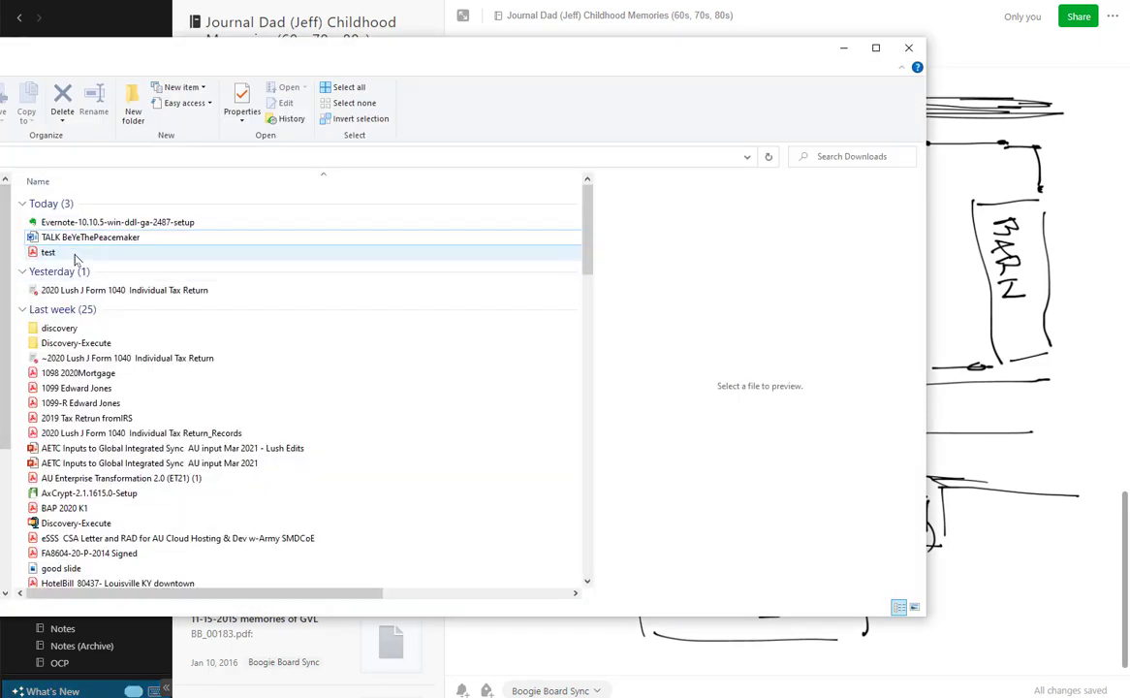
Open the test PDF from Downloads in Adobe Acrobat, look through its pages, and return to Evernote
left_click(73, 254)
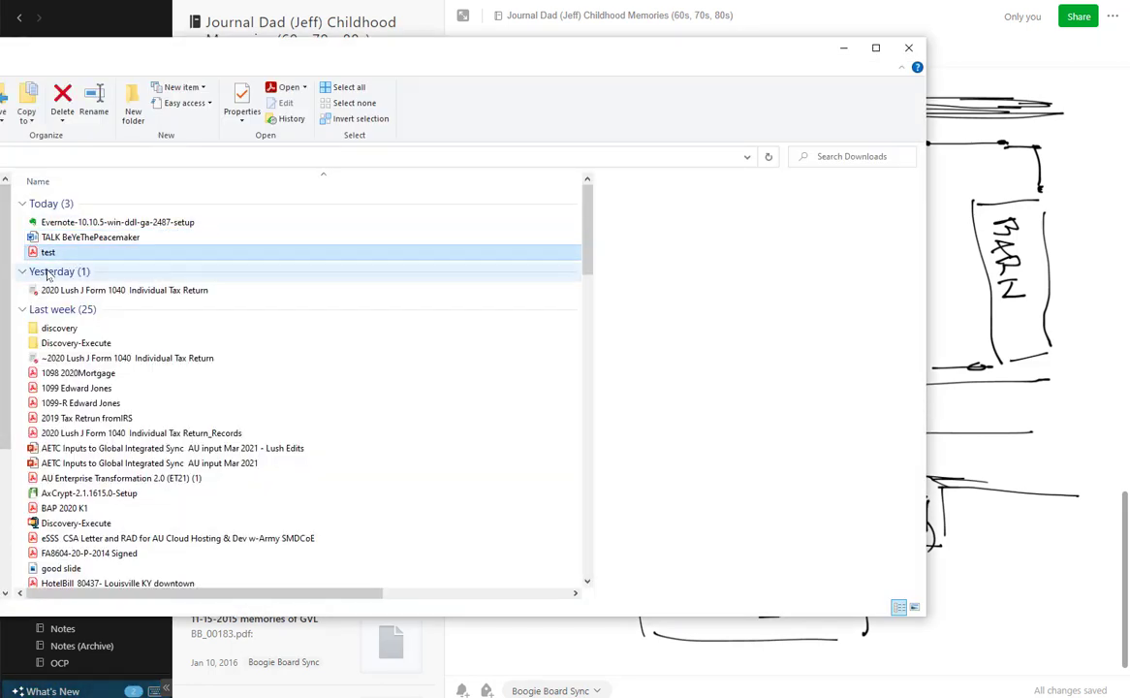
double_click(55, 258)
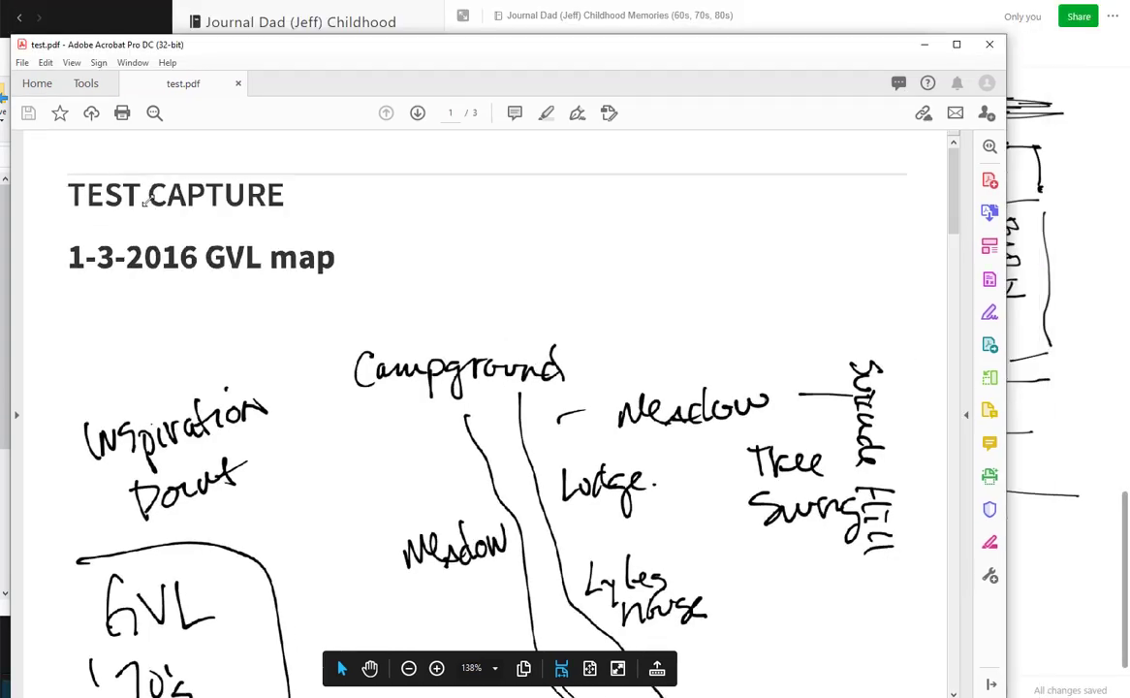
scroll(378, 308, "down", 5)
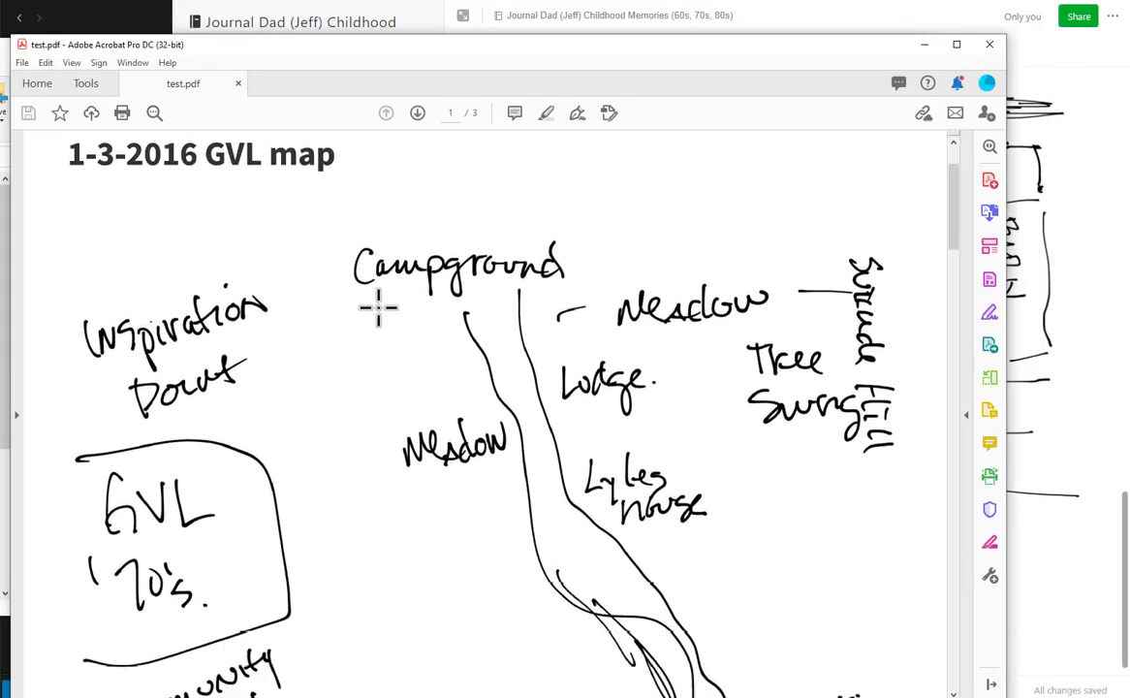
scroll(377, 308, "down", 20)
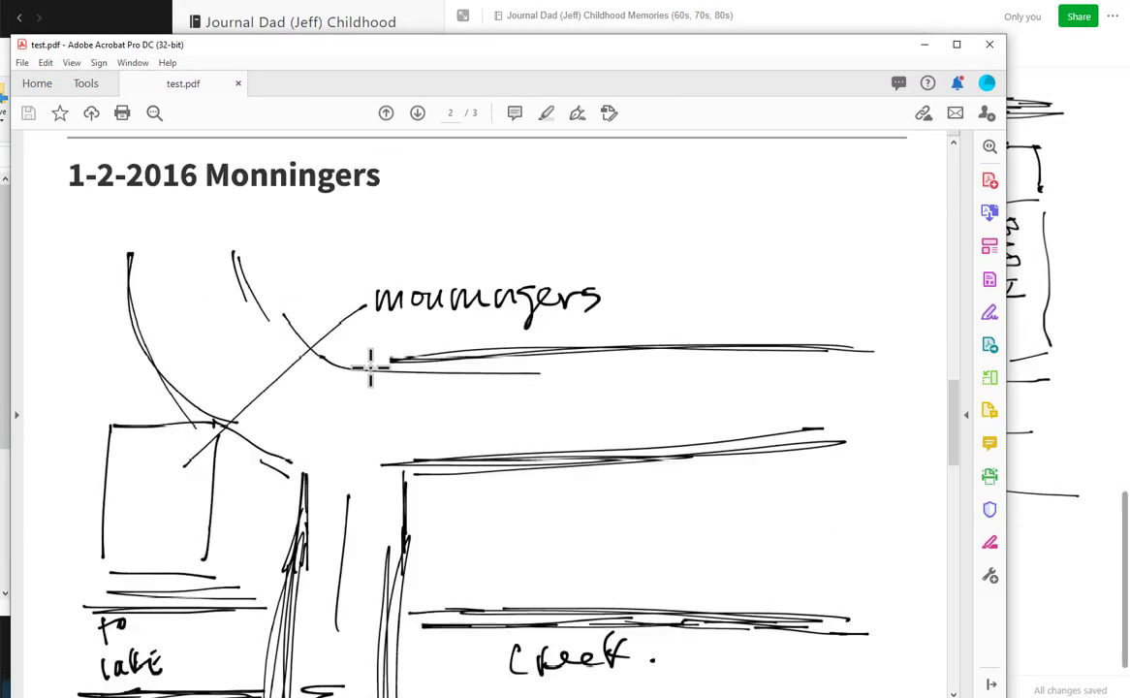
scroll(368, 375, "down", 3)
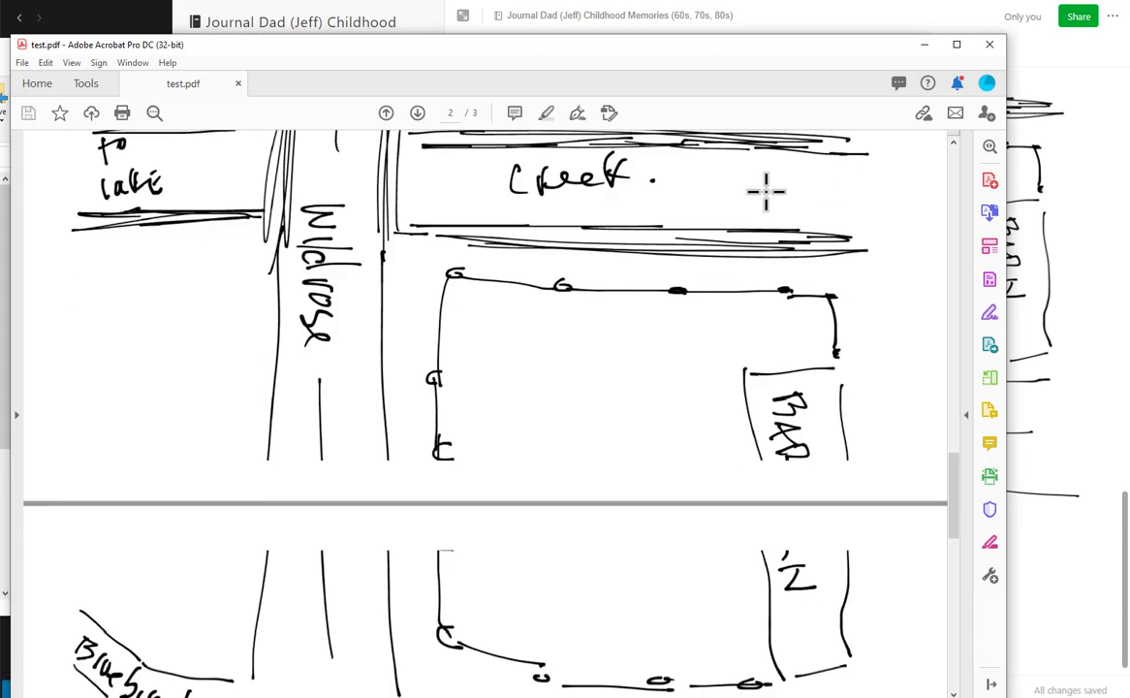
left_click(989, 44)
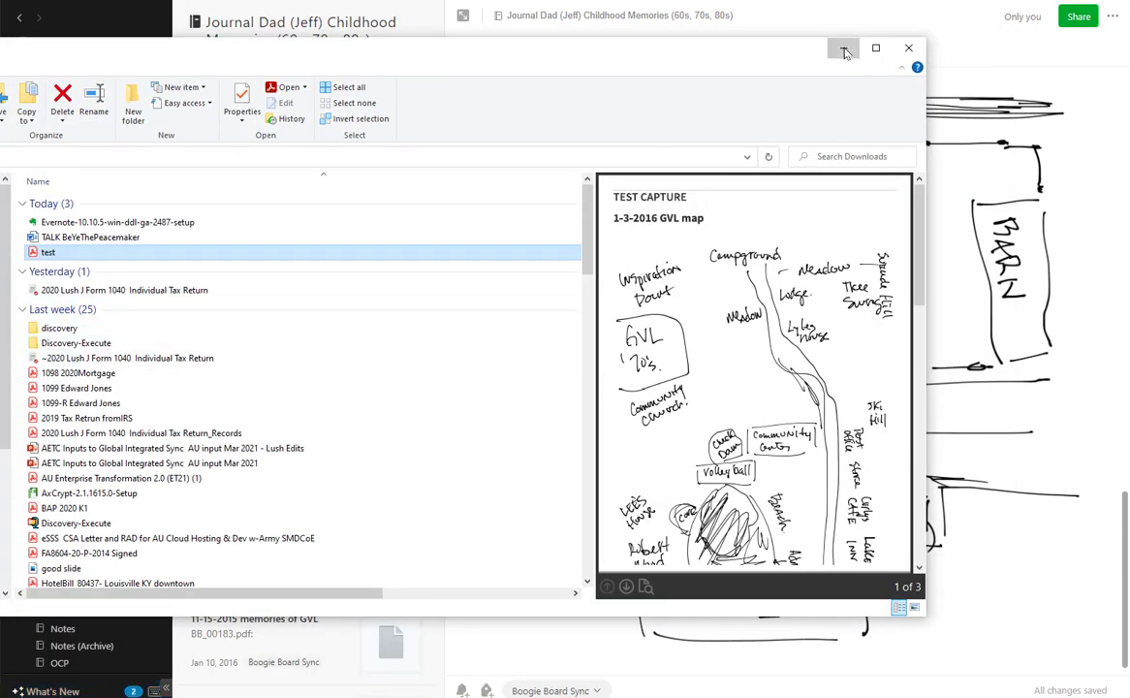
left_click(841, 46)
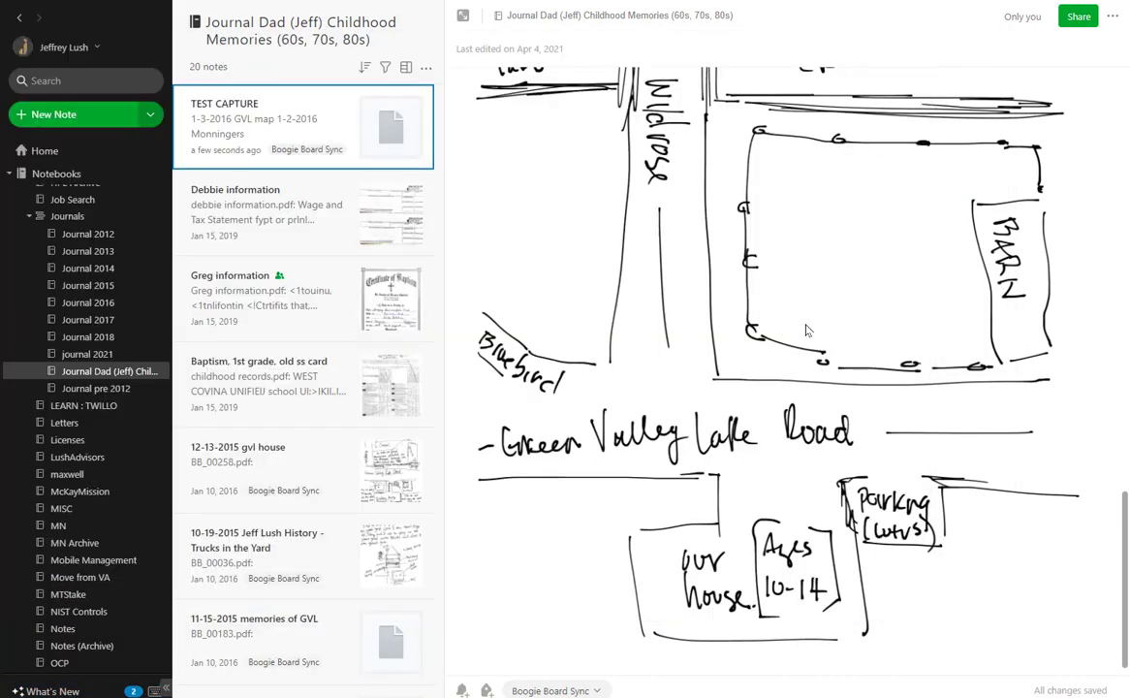
Open the Journal 2012 notebook and try to select all of its notes
left_click(108, 240)
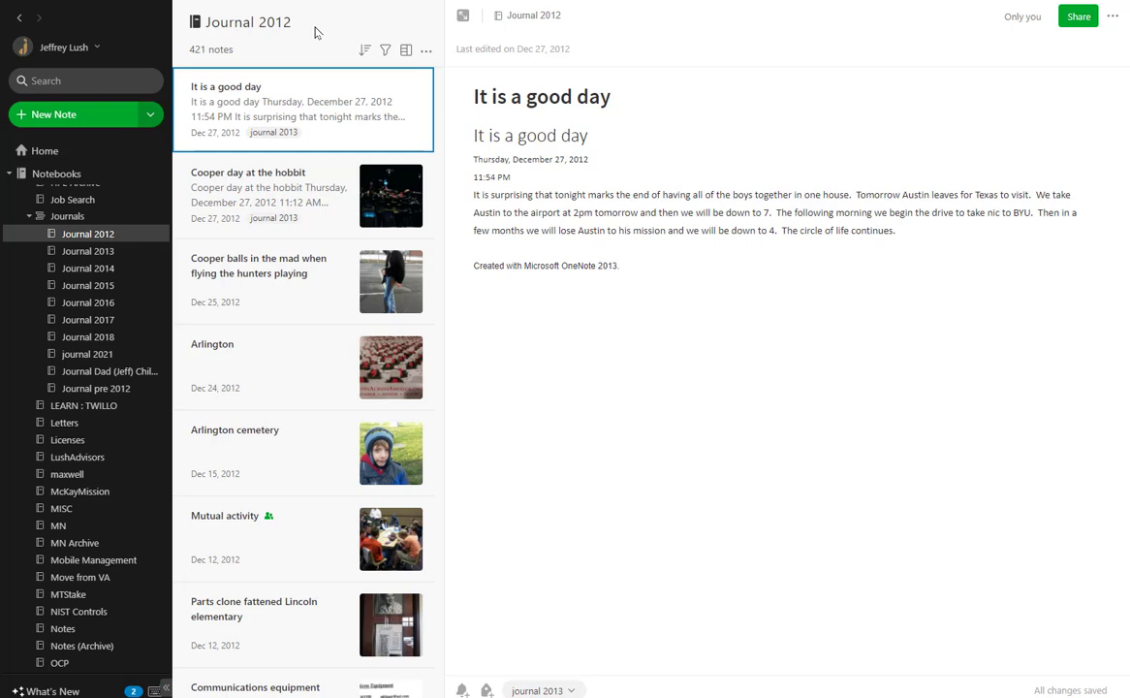
key("ctrl+a")
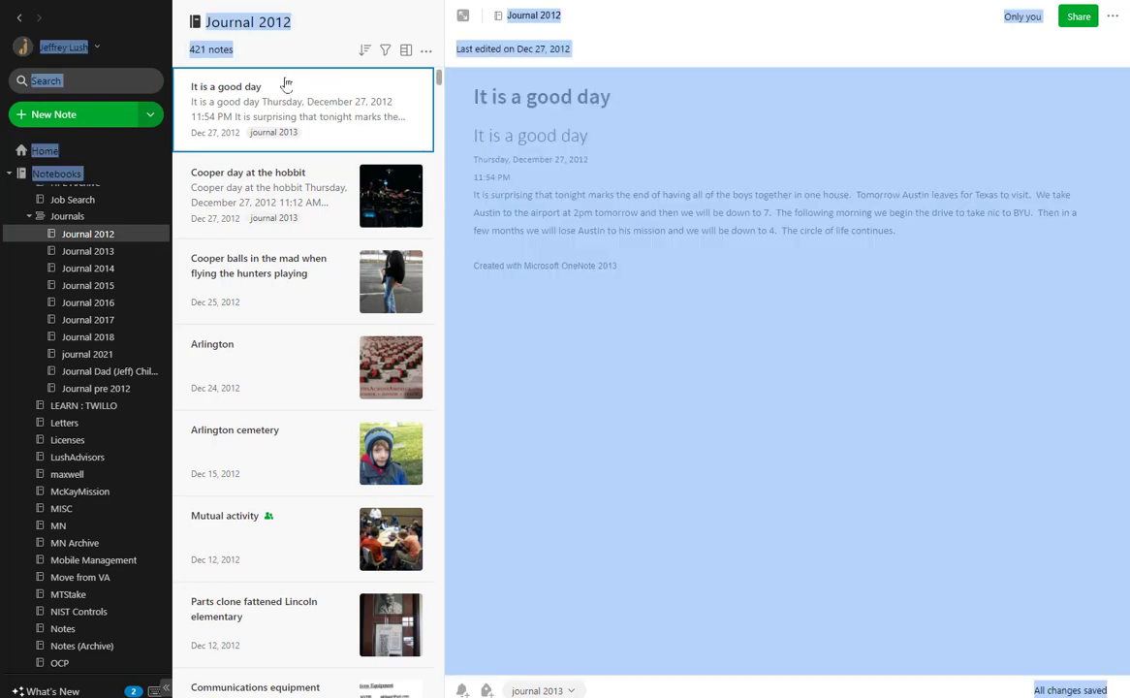
left_click(765, 311)
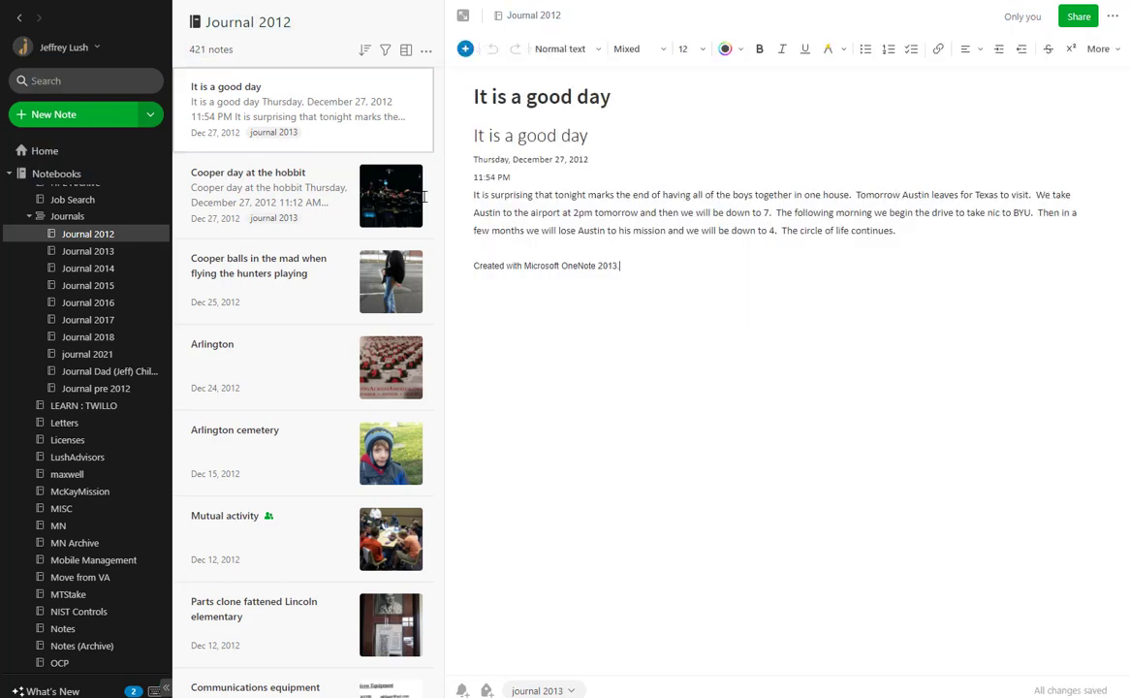
Review the available actions for the Journal 2012 notebook and for its "It is a good day" note
left_click(323, 96)
left_click(426, 56)
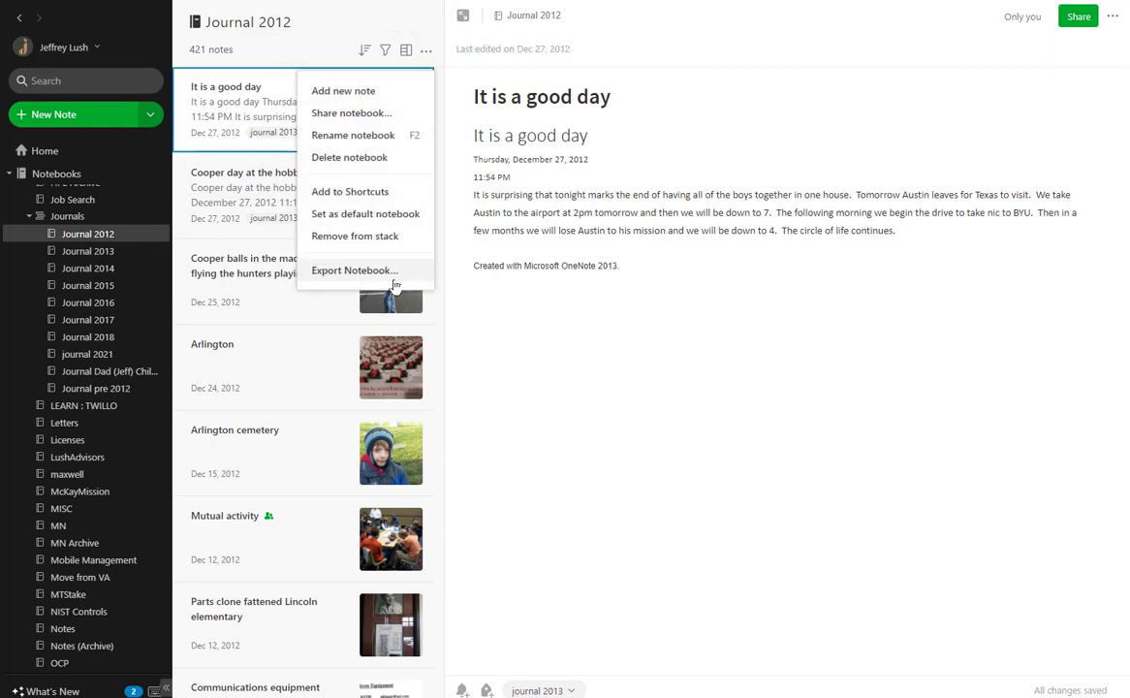
left_click(274, 85)
right_click(274, 84)
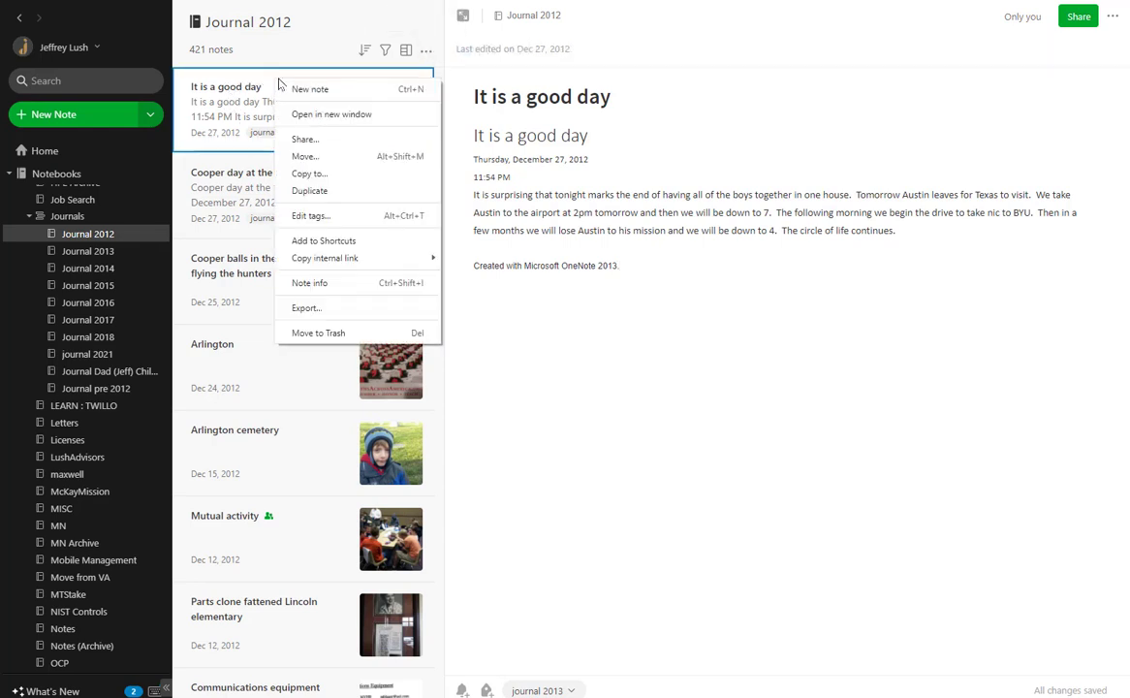
Select the notes from "It is a good day" through "Mutual activity" and review the actions available for the whole group
left_click(230, 97)
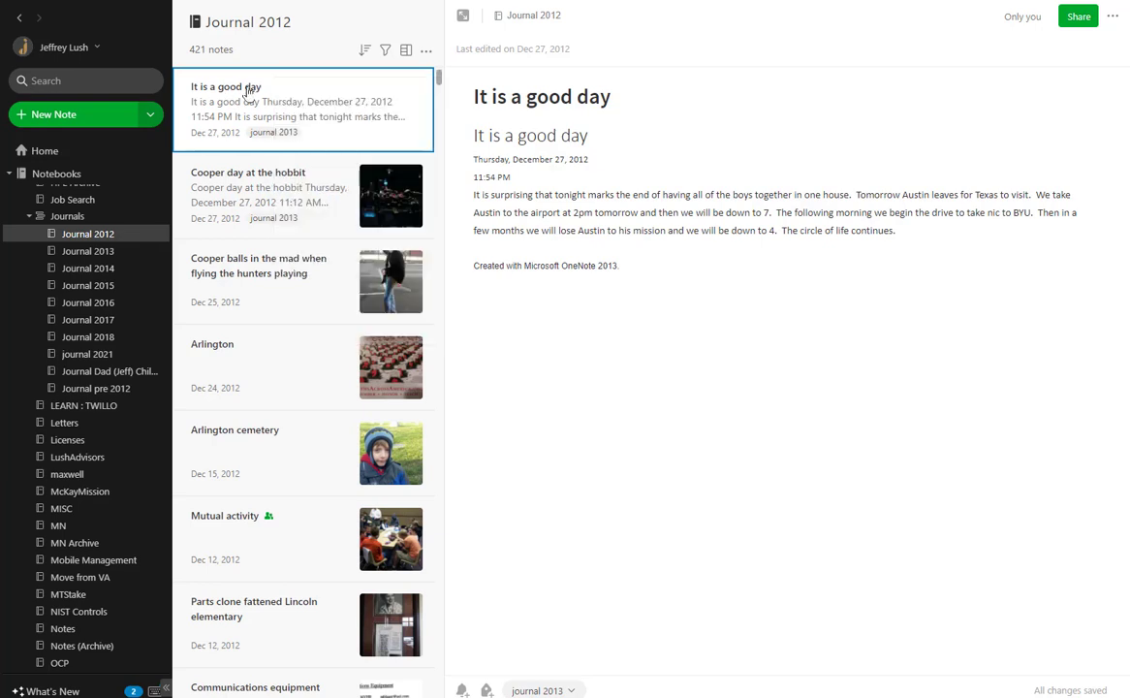
left_click(310, 532, "shift")
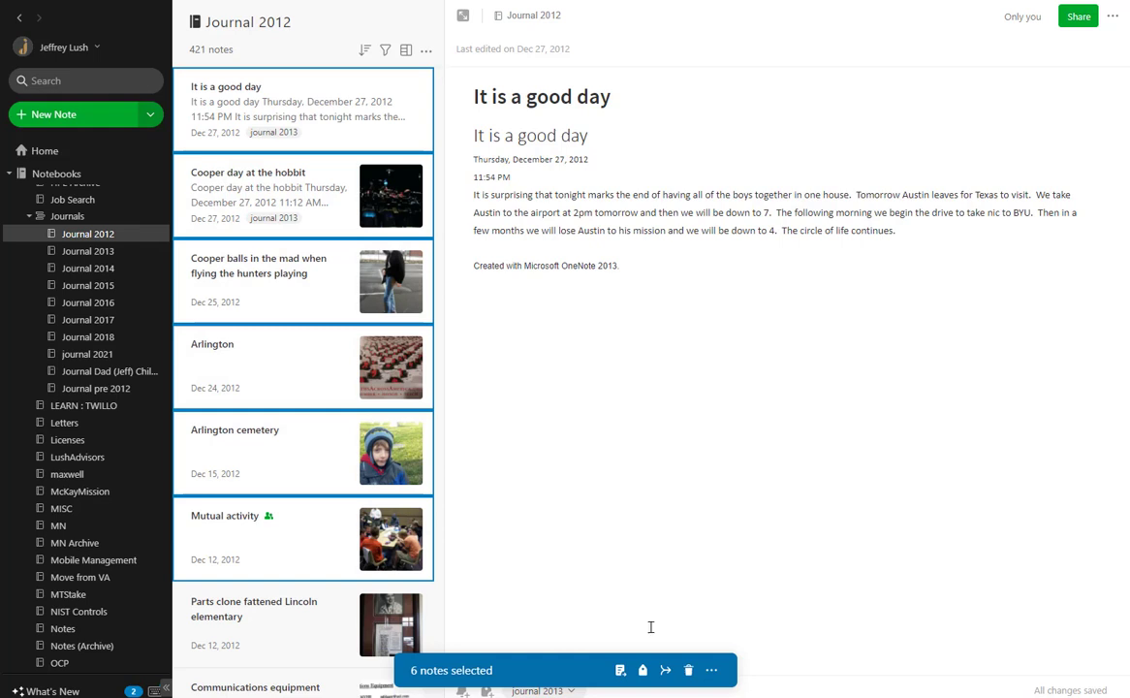
left_click(712, 670)
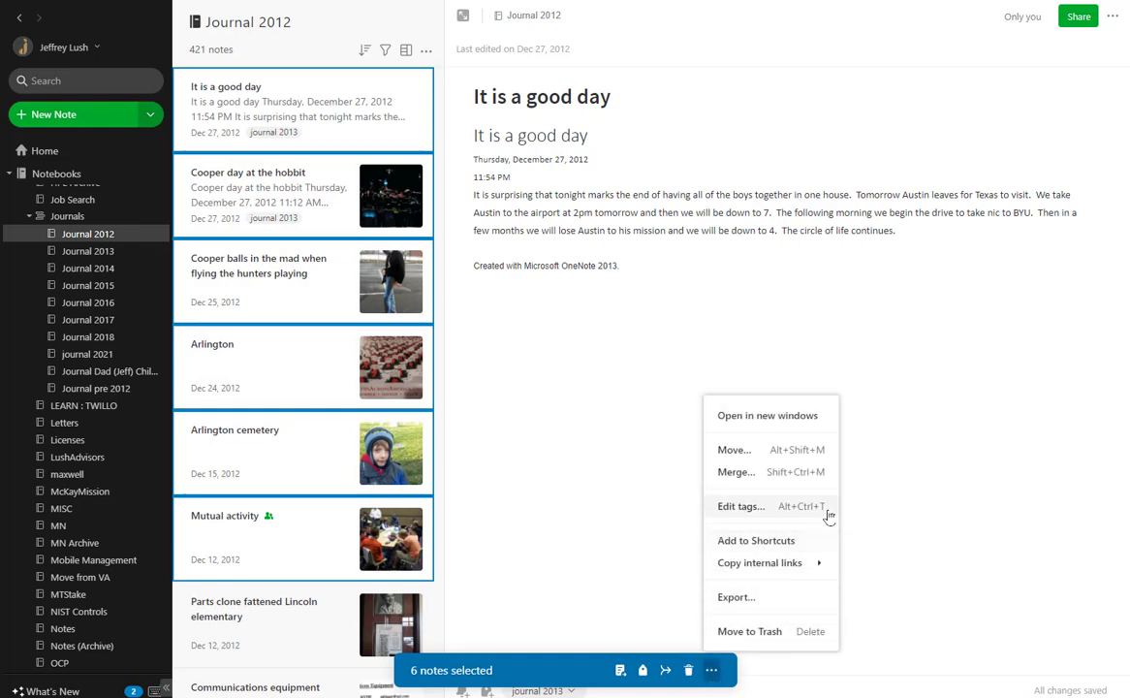
right_click(284, 359)
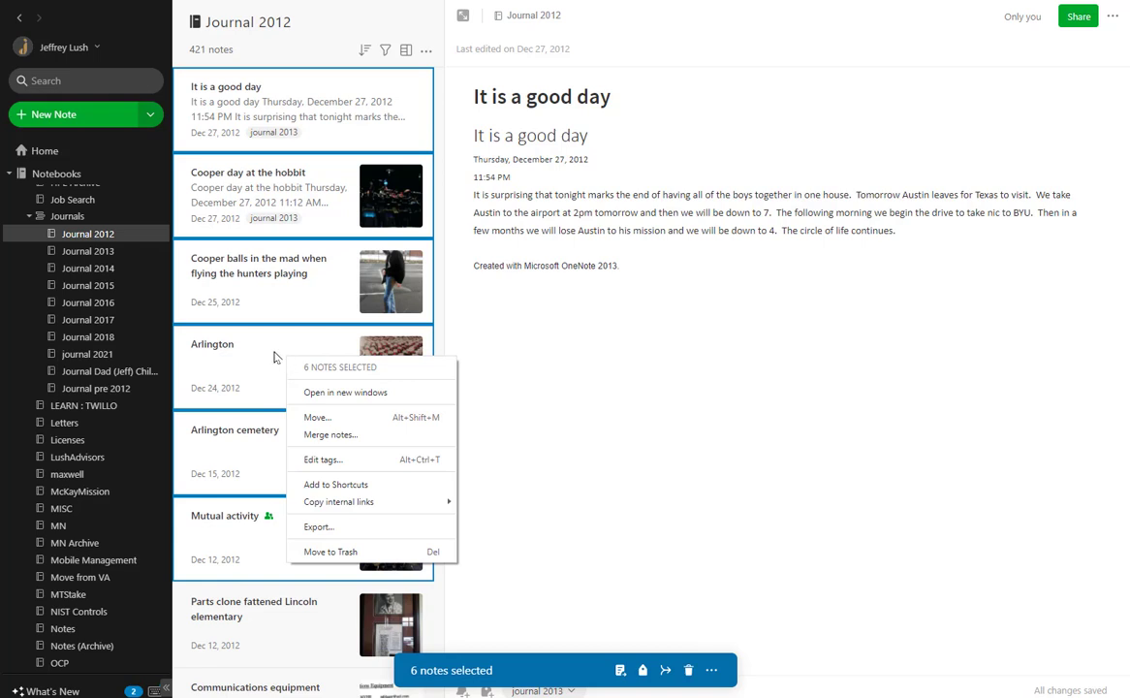
left_click(643, 366)
Select the notes from "It is a good day" through "Parts clone fattened Lincoln elementary", and clear the selection by reopening the Journal 2012 notebook
left_click(332, 148)
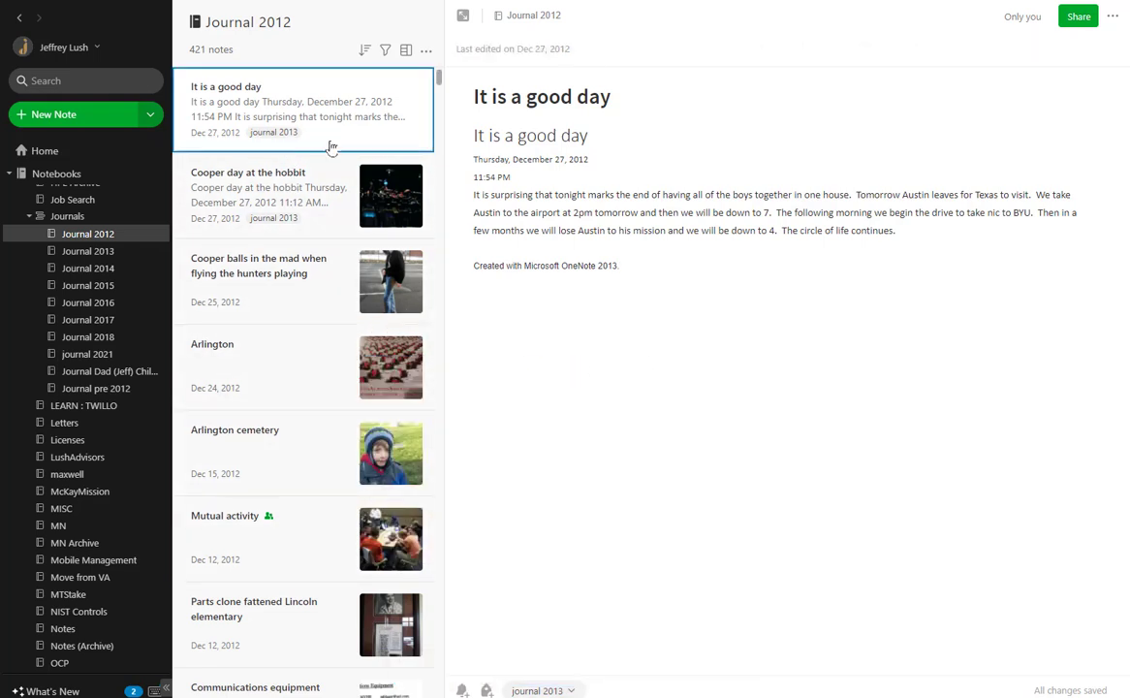
left_click(274, 574, "shift")
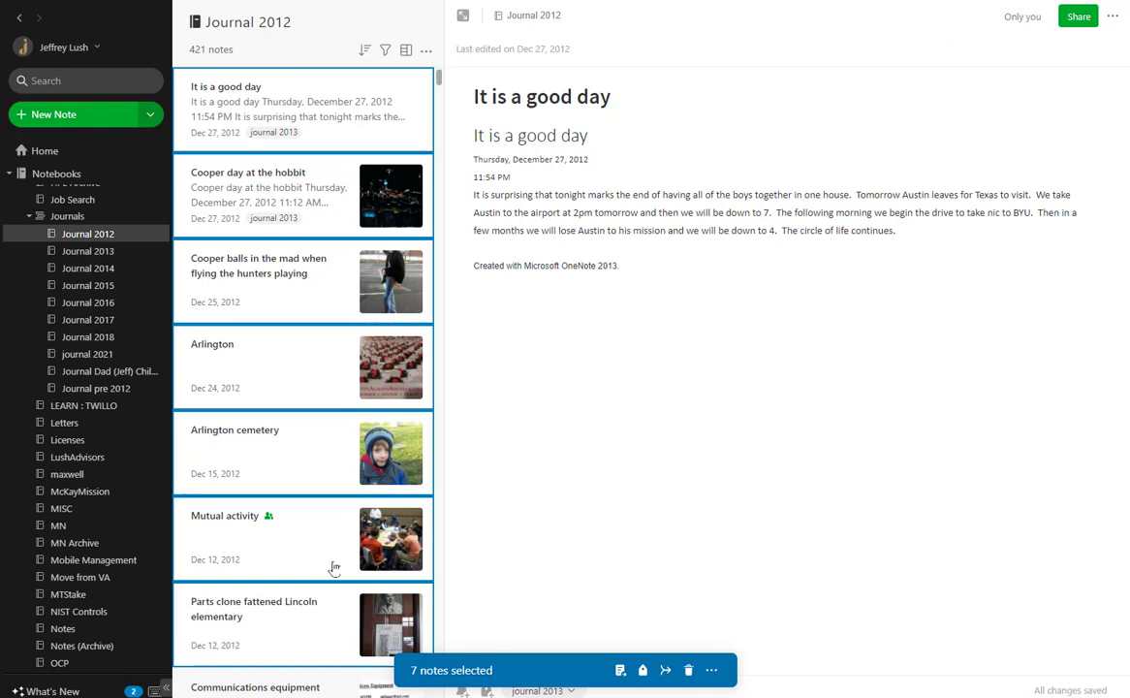
left_click(100, 234)
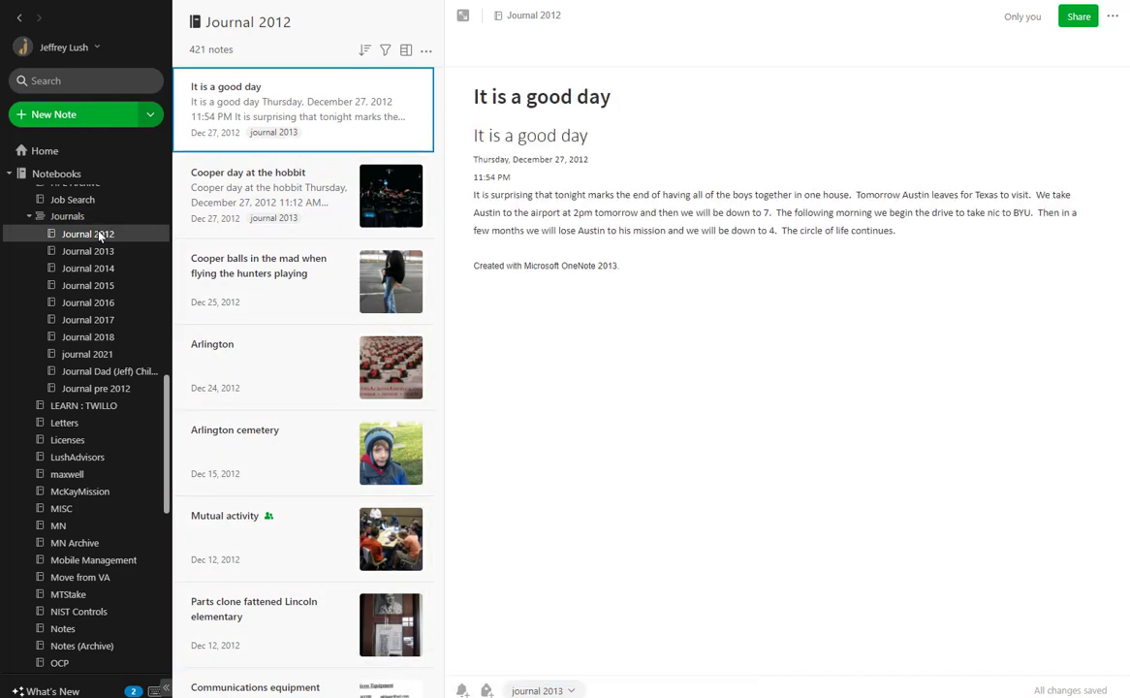